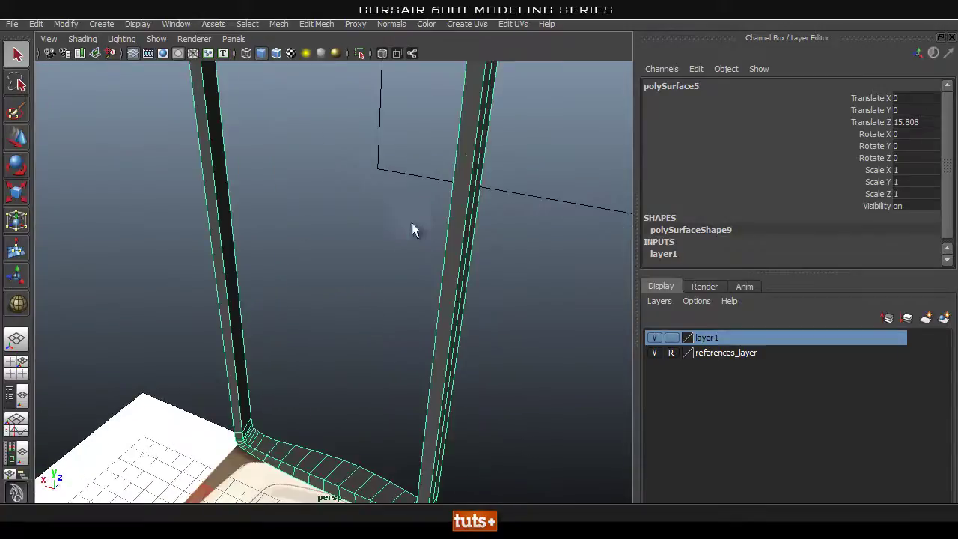
- Duplicate the face loop running around the front rim of the frame as a separate mesh
{"action": "key", "text": "f"}
{"action": "left_click_drag", "start_coordinate": [425, 211], "coordinate": [399, 174], "text": "alt"}
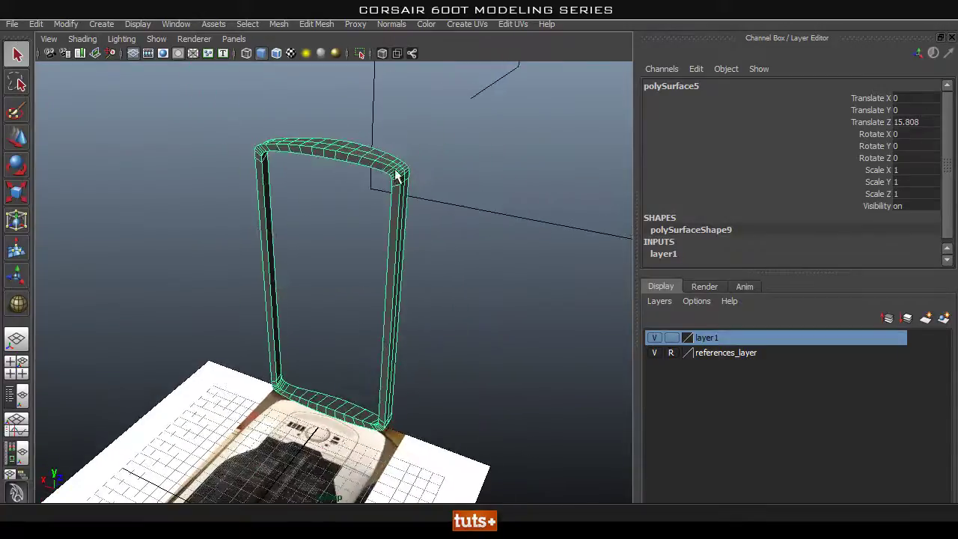
{"action": "scroll", "coordinate": [396, 178], "scroll_direction": "up", "scroll_amount": 4}
{"action": "right_click_drag", "start_coordinate": [411, 124], "coordinate": [408, 157]}
{"action": "left_click", "coordinate": [402, 121]}
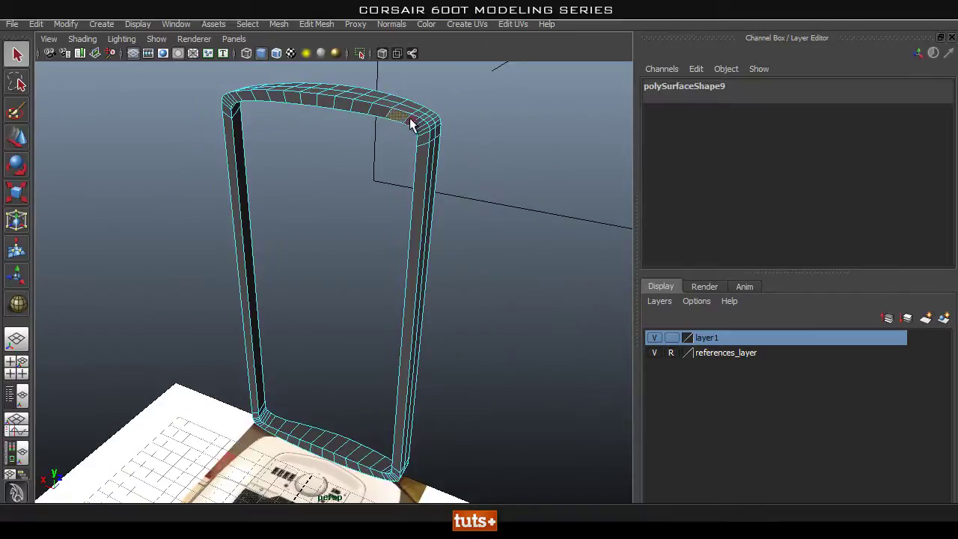
{"action": "double_click", "coordinate": [410, 119], "text": "shift"}
{"action": "left_click", "coordinate": [317, 24]}
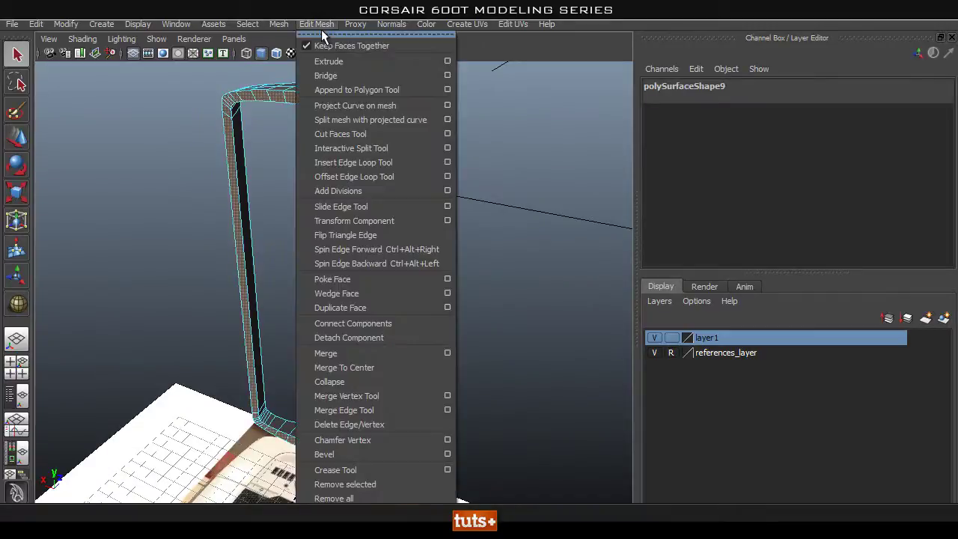
{"action": "left_click", "coordinate": [322, 35]}
{"action": "left_click_drag", "start_coordinate": [347, 27], "coordinate": [638, 18]}
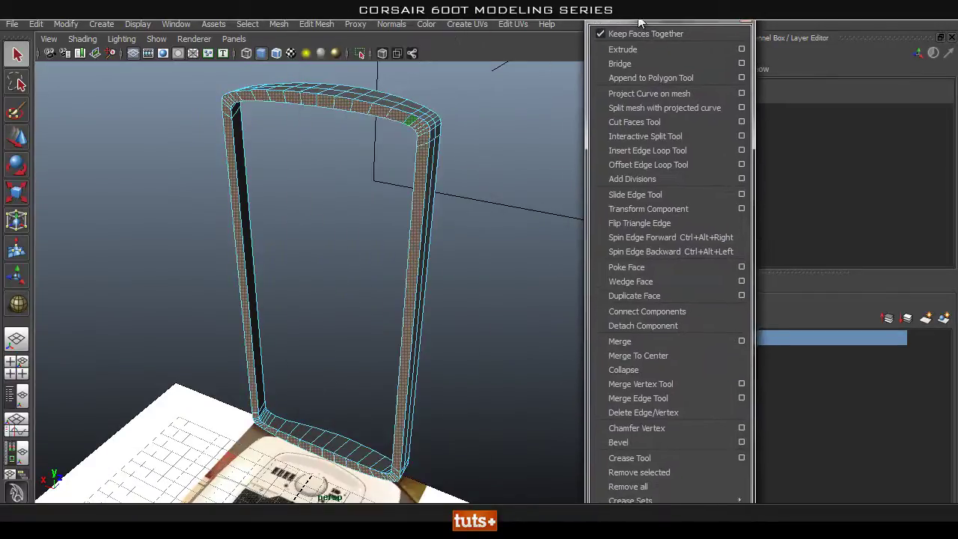
{"action": "left_click", "coordinate": [632, 298]}
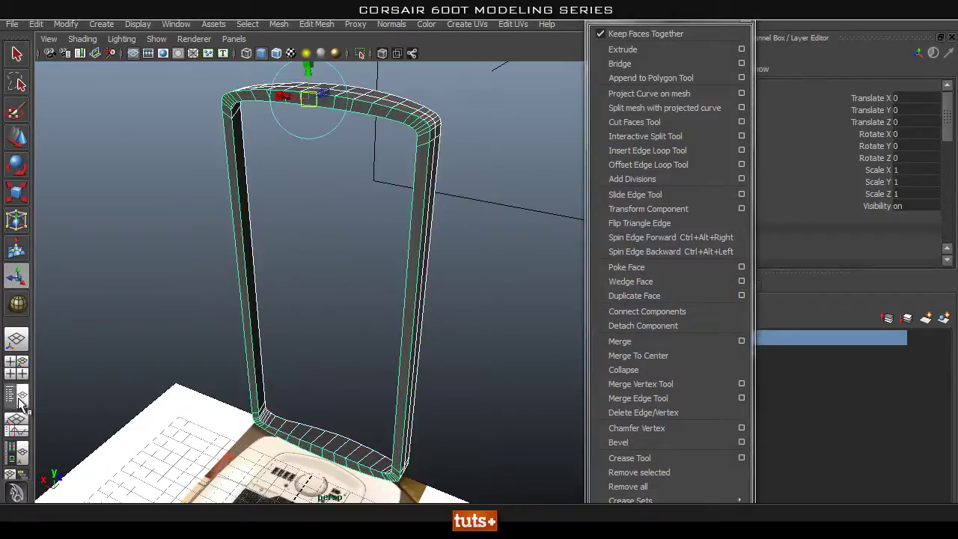
- Show the Outliner beside the perspective view and delete all construction history in the scene
{"action": "left_click", "coordinate": [20, 404]}
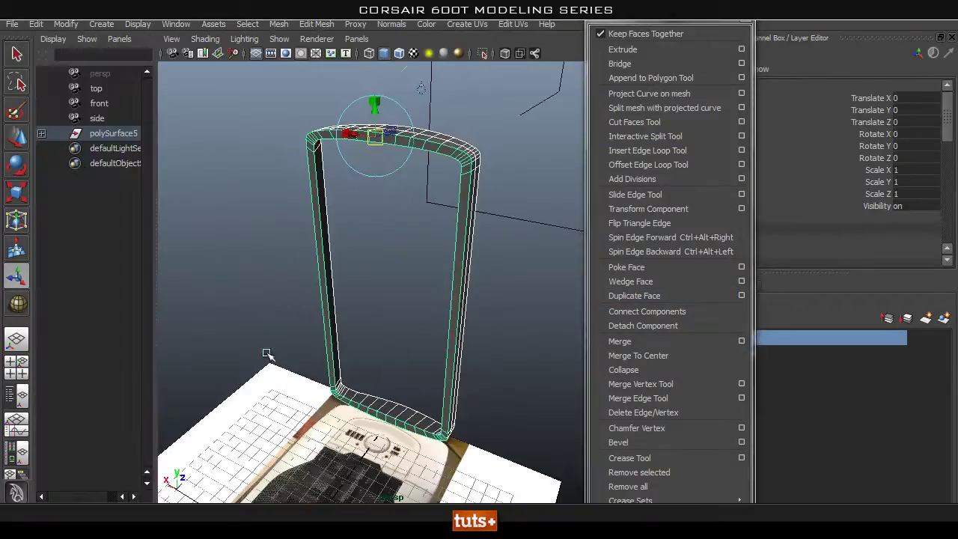
{"action": "left_click", "coordinate": [34, 24]}
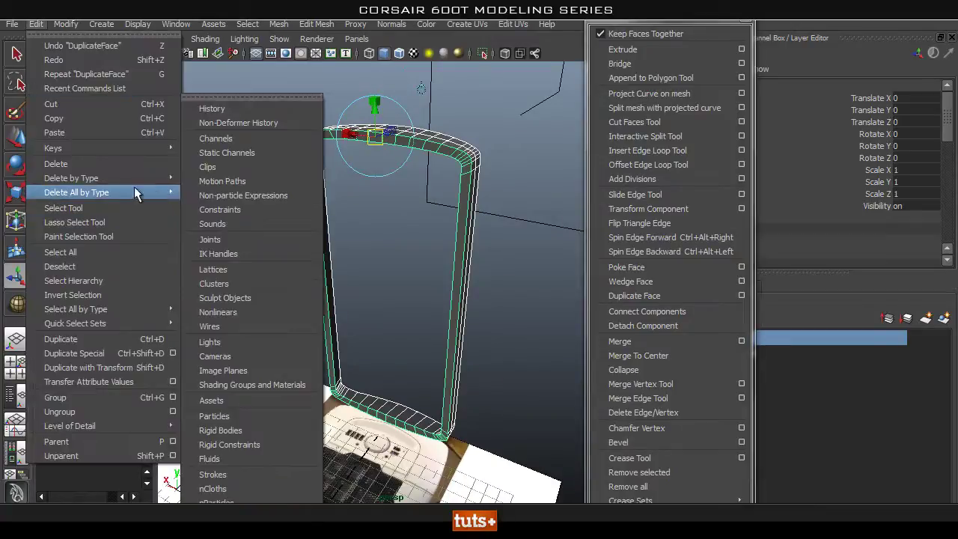
{"action": "left_click", "coordinate": [228, 109]}
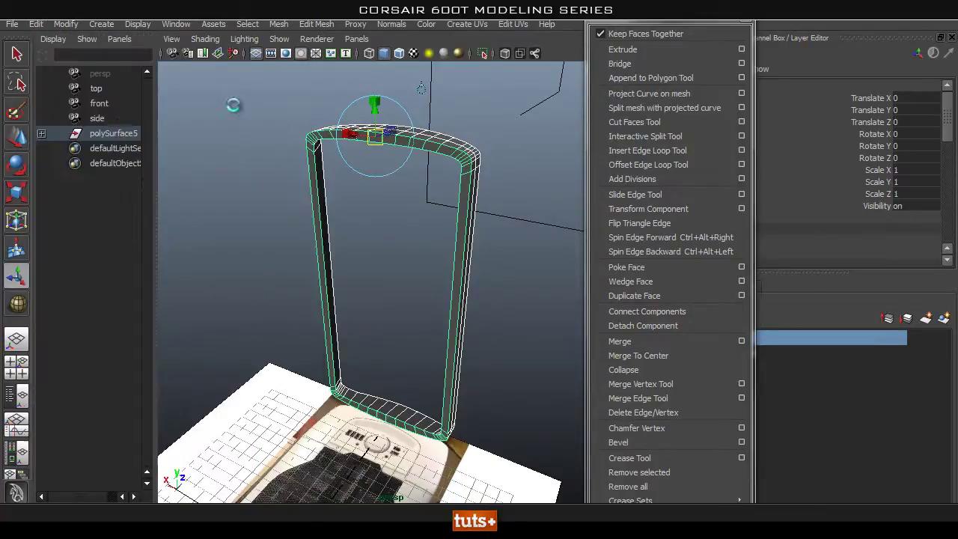
- Unparent polySurface6 and polySurface7 from polySurface5 and delete the leftover polySurface5 group
{"action": "left_click", "coordinate": [42, 133]}
{"action": "left_click", "coordinate": [104, 148]}
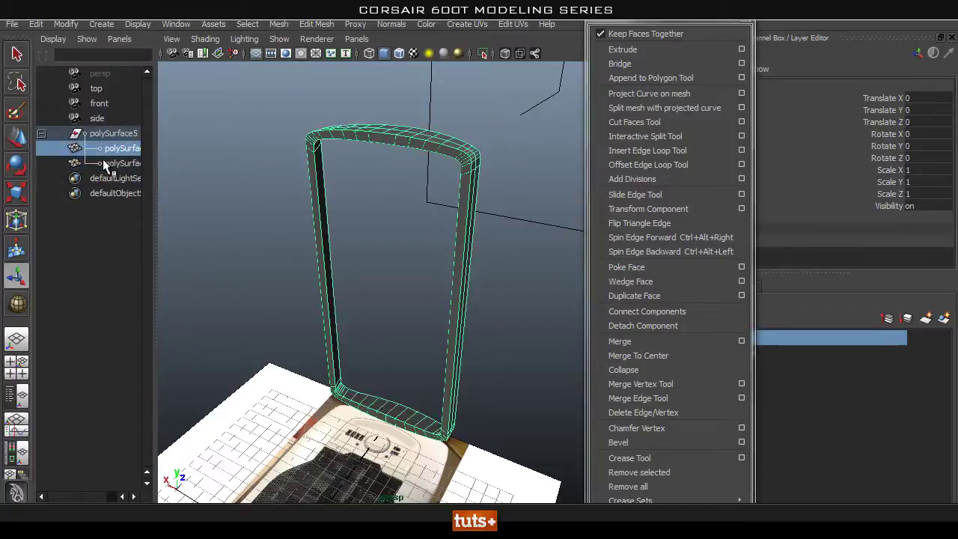
{"action": "left_click", "coordinate": [105, 163]}
{"action": "left_click_drag", "start_coordinate": [149, 160], "coordinate": [213, 162]}
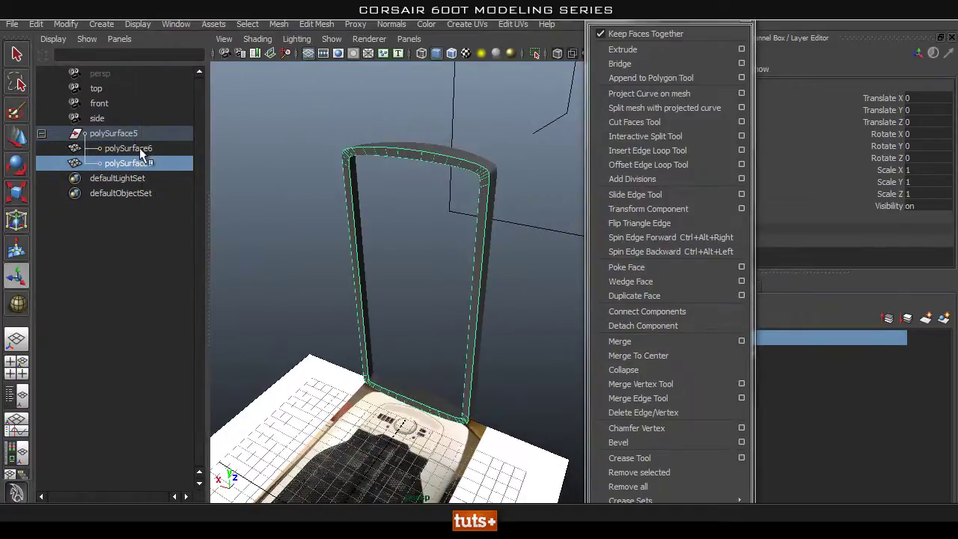
{"action": "left_click", "coordinate": [146, 151]}
{"action": "left_click", "coordinate": [140, 162], "text": "shift"}
{"action": "key", "text": "shift+p"}
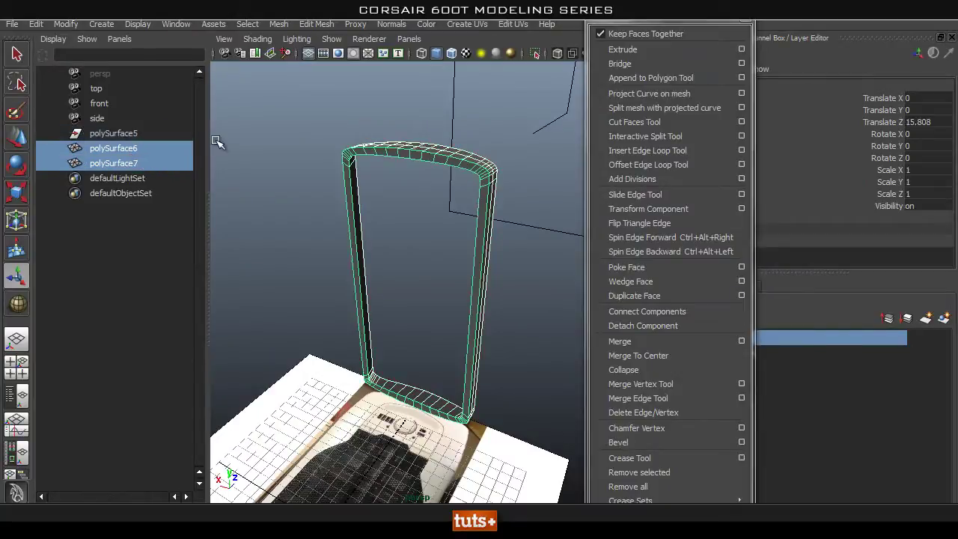
{"action": "left_click", "coordinate": [128, 135]}
{"action": "key", "text": "Delete"}
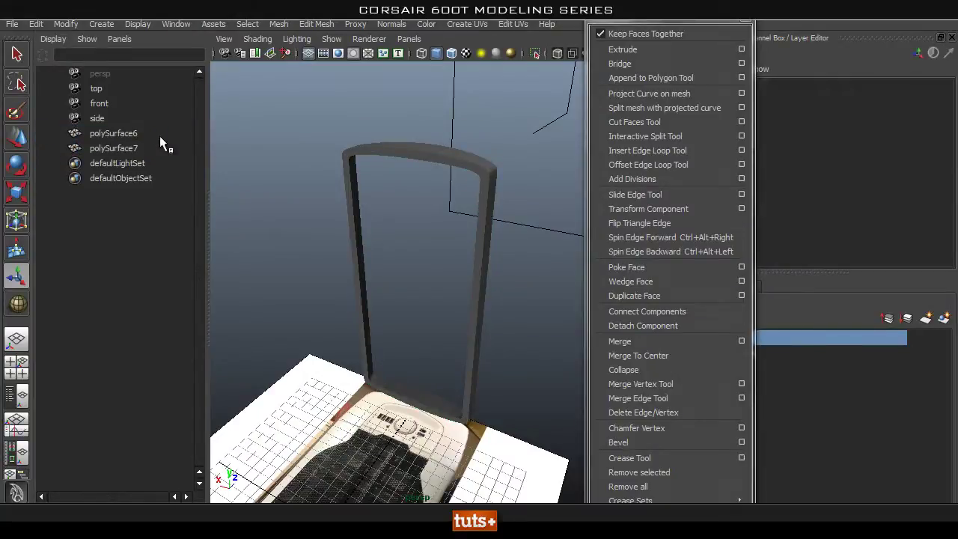
- Scale polySurface7 to 0.972 in X and 0.991 in Y and Z against the front reference image
{"action": "left_click", "coordinate": [111, 152]}
{"action": "left_click_drag", "start_coordinate": [531, 214], "coordinate": [344, 227], "text": "alt"}
{"action": "key", "text": "space"}
{"action": "left_click", "coordinate": [343, 197]}
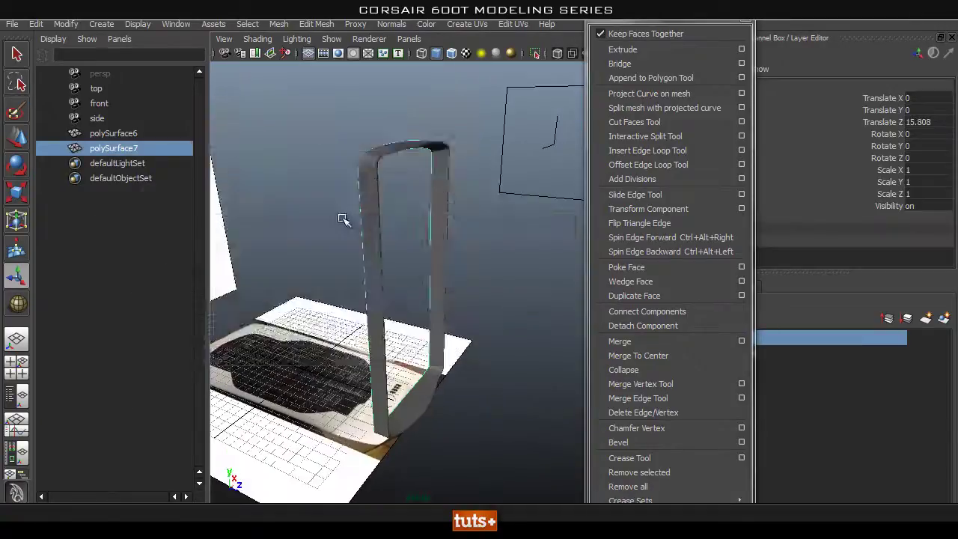
{"action": "right_click_drag", "start_coordinate": [226, 223], "coordinate": [180, 212], "text": "alt"}
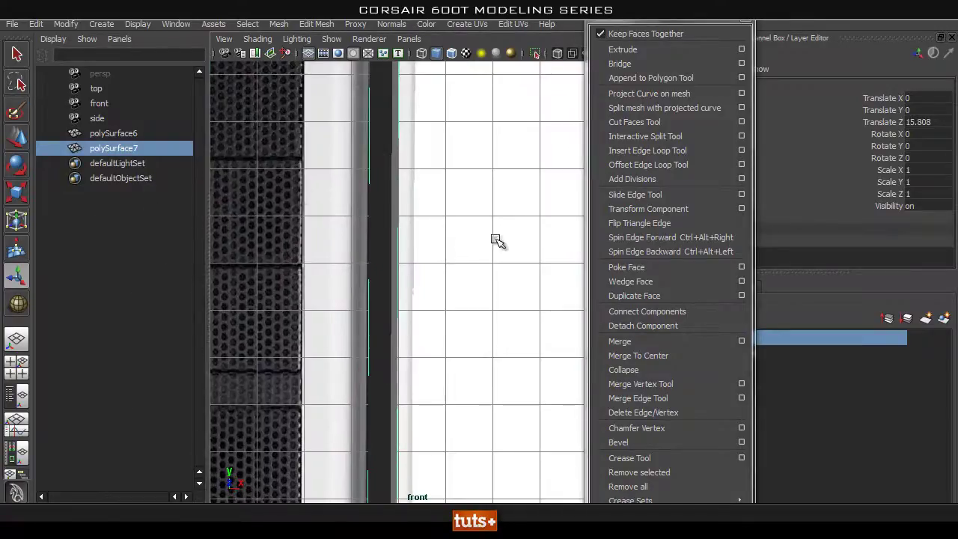
{"action": "right_click_drag", "start_coordinate": [550, 235], "coordinate": [492, 231], "text": "alt"}
{"action": "middle_click_drag", "start_coordinate": [296, 204], "coordinate": [405, 218], "text": "alt"}
{"action": "middle_click_drag", "start_coordinate": [363, 272], "coordinate": [359, 237], "text": "alt"}
{"action": "key", "text": "r"}
{"action": "scroll", "coordinate": [421, 317], "scroll_direction": "down", "scroll_amount": 1}
{"action": "key", "text": "space"}
{"action": "left_click_drag", "start_coordinate": [309, 223], "coordinate": [356, 364]}
{"action": "left_click_drag", "start_coordinate": [389, 323], "coordinate": [393, 150]}
{"action": "key", "text": "space"}
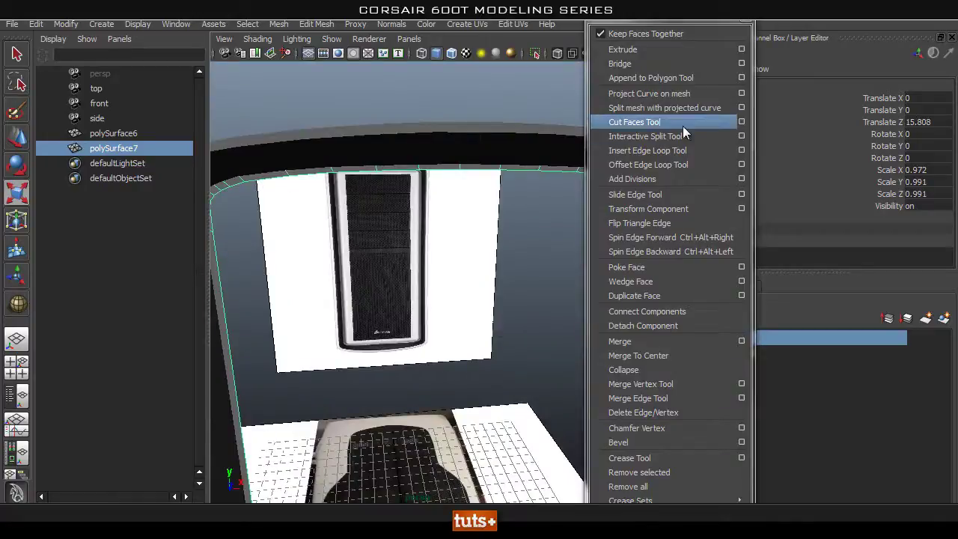
{"action": "left_click", "coordinate": [648, 151]}
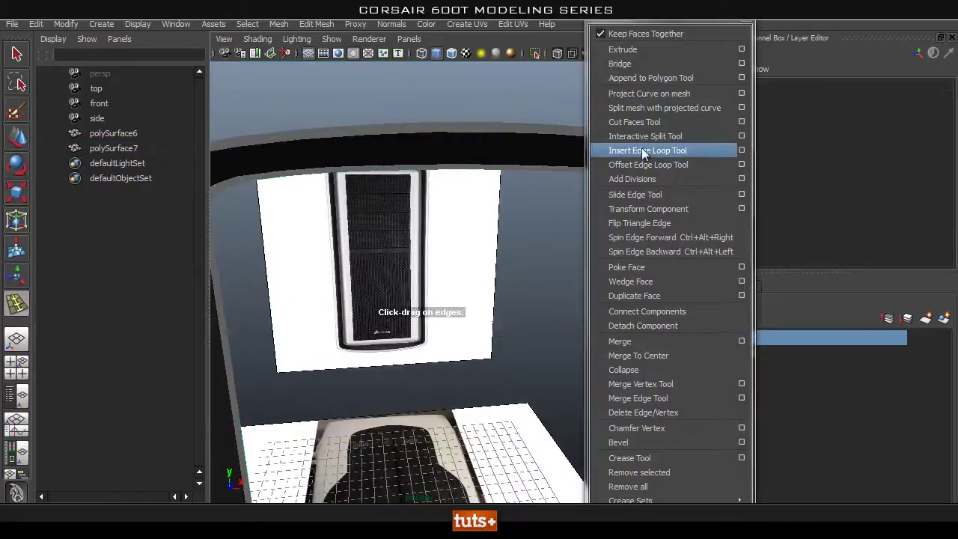
{"action": "left_click", "coordinate": [445, 166]}
{"action": "key", "text": "q"}
{"action": "right_click_drag", "start_coordinate": [441, 165], "coordinate": [500, 148]}
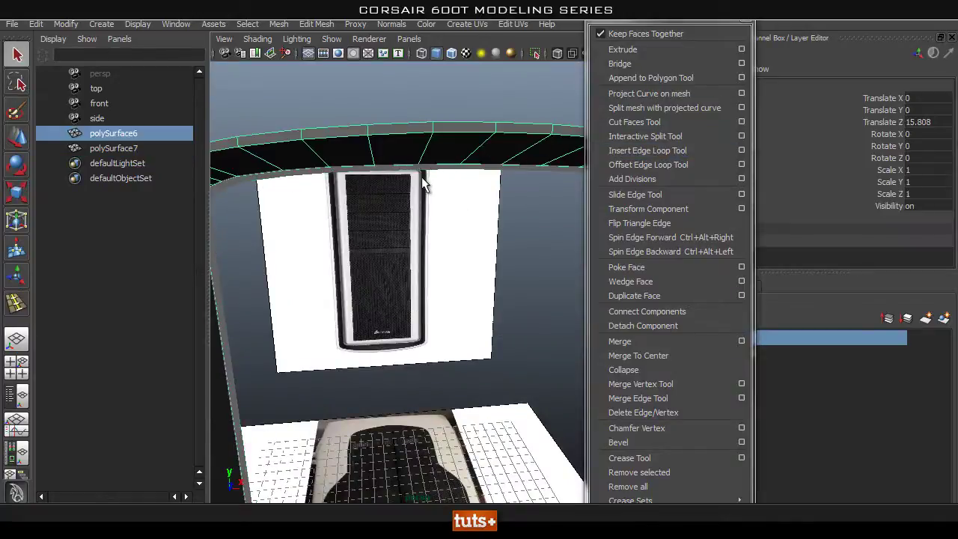
- Isolate polySurface7 and insert an edge loop around the strip, closer to its inner edge
{"action": "left_click", "coordinate": [431, 173]}
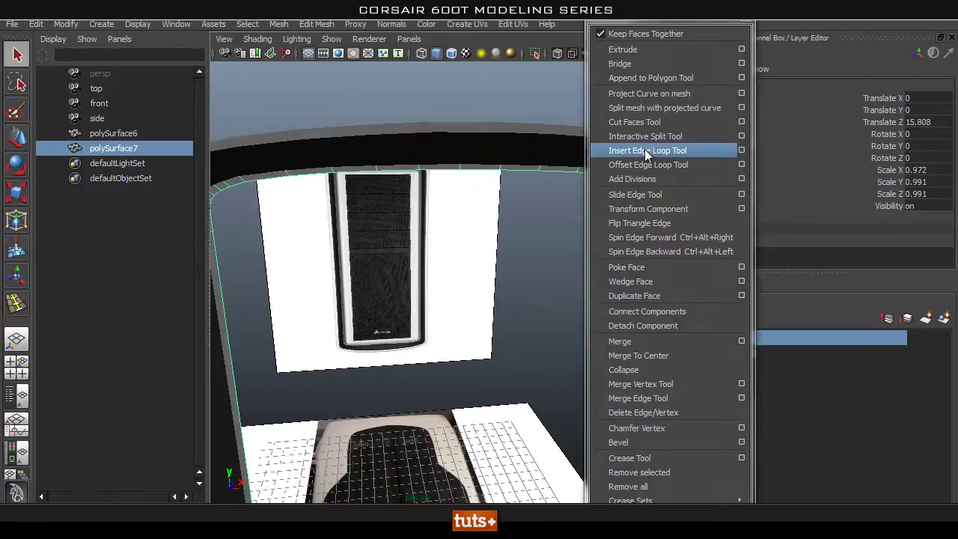
{"action": "left_click", "coordinate": [534, 53]}
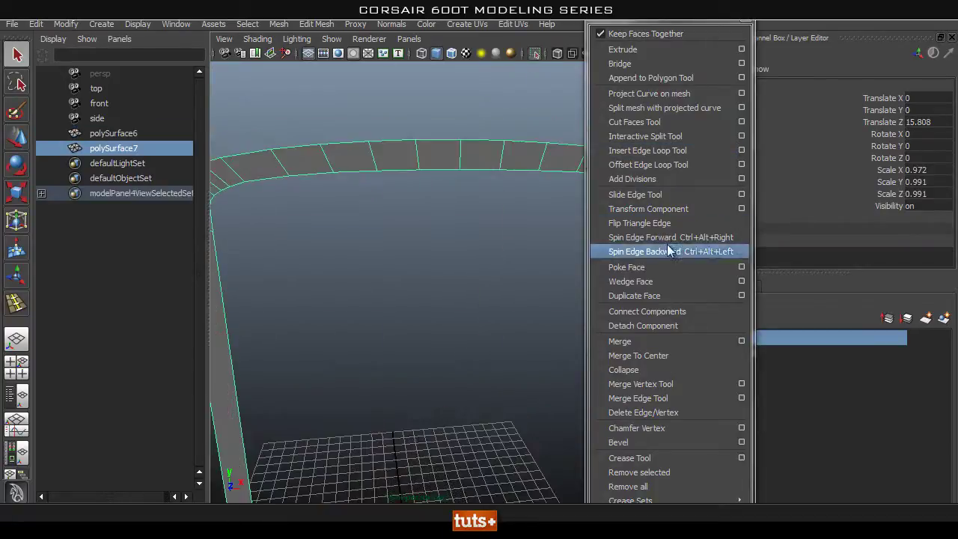
{"action": "left_click", "coordinate": [646, 150]}
{"action": "left_click_drag", "start_coordinate": [500, 162], "coordinate": [504, 159]}
{"action": "key", "text": "q"}
- Delete the outer face loop of polySurface7, keeping only the narrow inner strip
{"action": "right_click_drag", "start_coordinate": [488, 148], "coordinate": [488, 180]}
{"action": "left_click", "coordinate": [483, 150]}
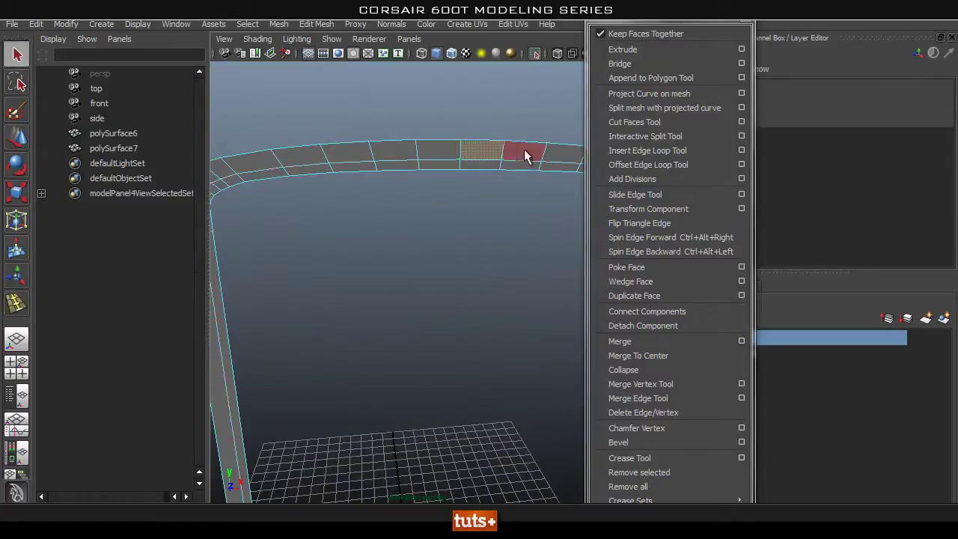
{"action": "double_click", "coordinate": [525, 151], "text": "shift"}
{"action": "key", "text": "Delete"}
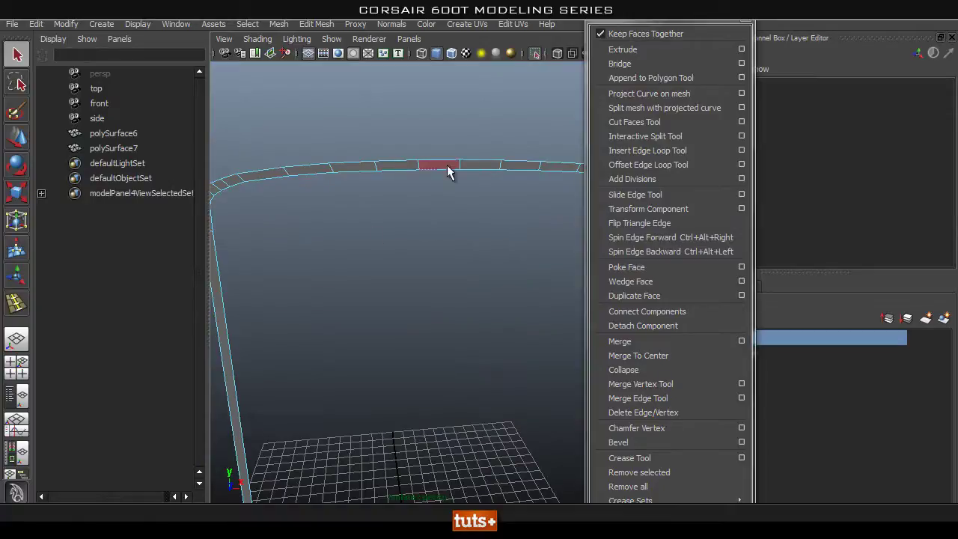
- Return polySurface7 to object selection and end the isolation to display the whole scene
{"action": "right_click_drag", "start_coordinate": [451, 166], "coordinate": [481, 154]}
{"action": "left_click", "coordinate": [466, 164]}
{"action": "key", "text": "space"}
{"action": "left_click_drag", "start_coordinate": [465, 166], "coordinate": [466, 135]}
{"action": "left_click_drag", "start_coordinate": [415, 175], "coordinate": [443, 178], "text": "alt"}
{"action": "left_click", "coordinate": [535, 54]}
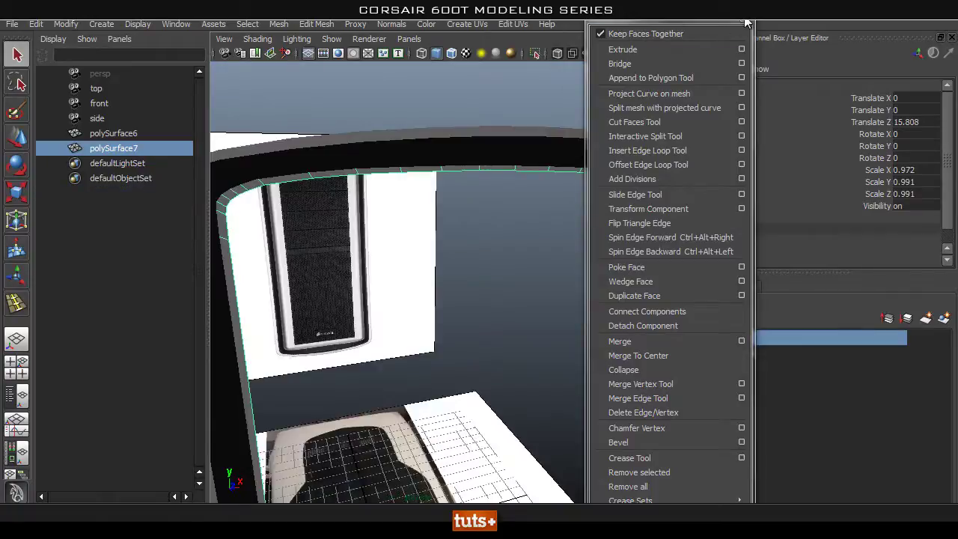
- Extrude the inner border edge loop of the polySurface7 strip
{"action": "right_click_drag", "start_coordinate": [447, 166], "coordinate": [447, 132]}
{"action": "left_click", "coordinate": [453, 171]}
{"action": "right_click_drag", "start_coordinate": [453, 171], "coordinate": [455, 142]}
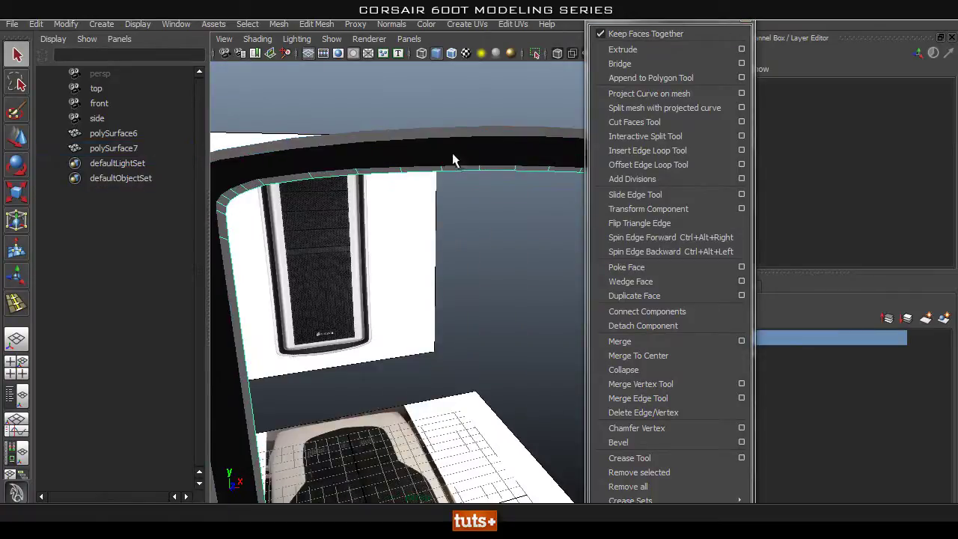
{"action": "double_click", "coordinate": [453, 172]}
{"action": "left_click_drag", "start_coordinate": [424, 269], "coordinate": [516, 277], "text": "alt"}
{"action": "left_click", "coordinate": [646, 52]}
- Turn on X-ray shading and move the extruded edges forward along Z in the side view
{"action": "key", "text": "space"}
{"action": "middle_click_drag", "start_coordinate": [344, 296], "coordinate": [447, 271], "text": "alt"}
{"action": "right_click_drag", "start_coordinate": [295, 218], "coordinate": [399, 224], "text": "alt"}
{"action": "middle_click_drag", "start_coordinate": [399, 165], "coordinate": [372, 244], "text": "alt"}
{"action": "left_click_drag", "start_coordinate": [724, 20], "coordinate": [827, 24]}
{"action": "left_click", "coordinate": [556, 54]}
{"action": "right_click_drag", "start_coordinate": [235, 260], "coordinate": [465, 229], "text": "alt"}
{"action": "middle_click_drag", "start_coordinate": [434, 178], "coordinate": [454, 232], "text": "alt"}
{"action": "right_click_drag", "start_coordinate": [305, 224], "coordinate": [422, 202], "text": "alt"}
{"action": "key", "text": "w"}
{"action": "right_click_drag", "start_coordinate": [465, 323], "coordinate": [214, 311], "text": "alt"}
{"action": "middle_click_drag", "start_coordinate": [379, 295], "coordinate": [379, 196], "text": "alt"}
{"action": "left_click_drag", "start_coordinate": [402, 395], "coordinate": [374, 395]}
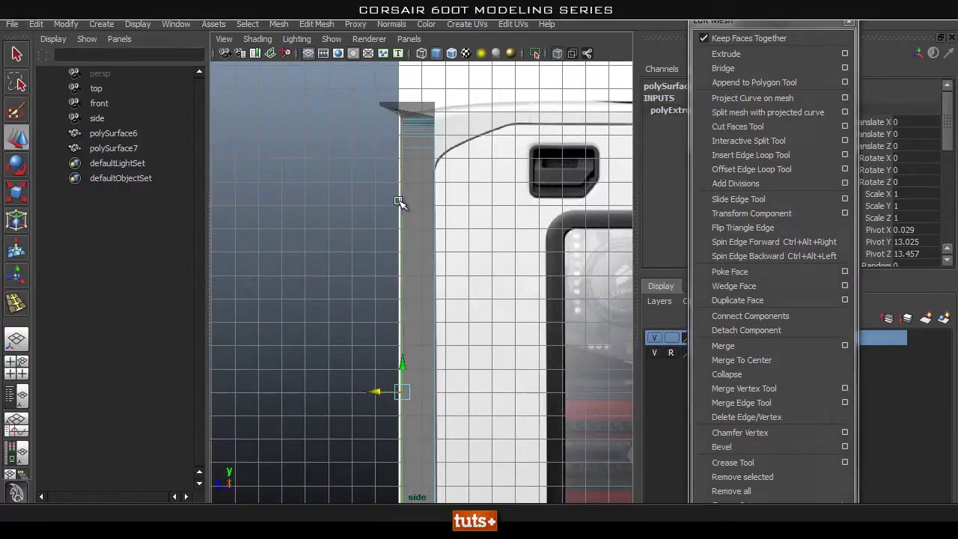
- Extrude the forward border edges again and scale them slightly inward
{"action": "key", "text": "space"}
{"action": "left_click_drag", "start_coordinate": [401, 204], "coordinate": [391, 212]}
{"action": "left_click_drag", "start_coordinate": [354, 296], "coordinate": [419, 288], "text": "alt"}
{"action": "left_click", "coordinate": [748, 53]}
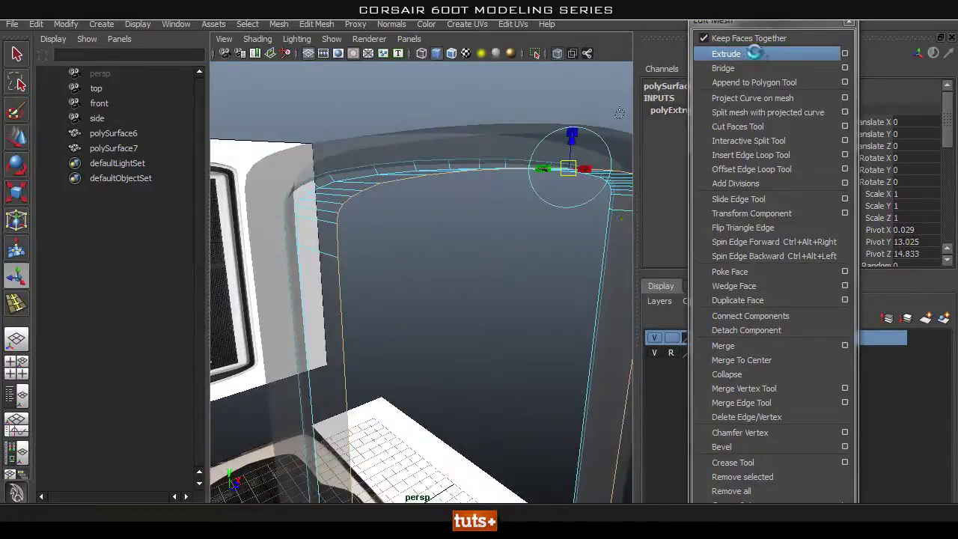
{"action": "key", "text": "r"}
{"action": "right_click_drag", "start_coordinate": [530, 325], "coordinate": [421, 344], "text": "alt"}
{"action": "middle_click_drag", "start_coordinate": [422, 344], "coordinate": [417, 309], "text": "alt"}
{"action": "left_click_drag", "start_coordinate": [464, 404], "coordinate": [456, 408]}
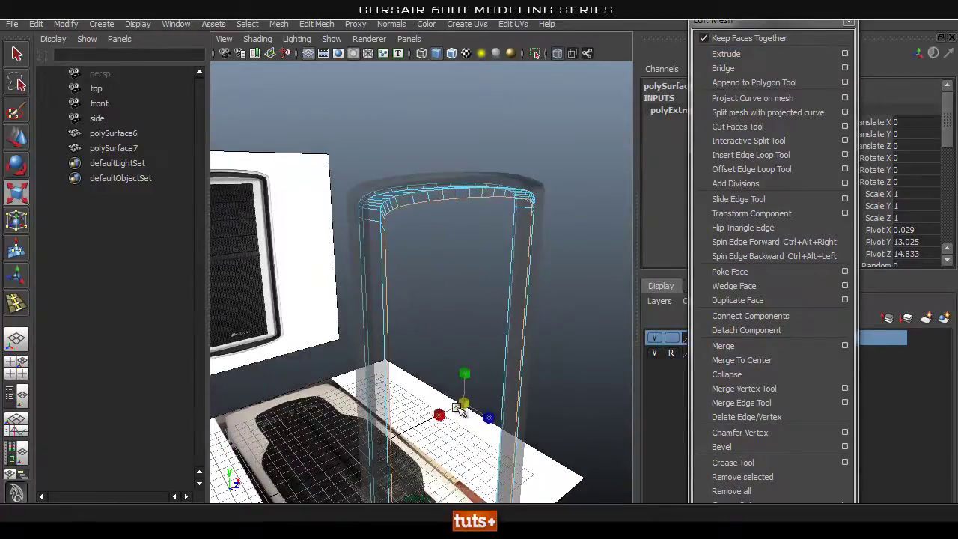
- Scale the new border edges in X and Y in the front view to fit around the grille opening
{"action": "key", "text": "space"}
{"action": "left_click_drag", "start_coordinate": [440, 339], "coordinate": [439, 366]}
{"action": "middle_click_drag", "start_coordinate": [399, 293], "coordinate": [474, 329], "text": "alt"}
{"action": "right_click_drag", "start_coordinate": [417, 308], "coordinate": [515, 299], "text": "alt"}
{"action": "middle_click_drag", "start_coordinate": [516, 299], "coordinate": [477, 351], "text": "alt"}
{"action": "right_click_drag", "start_coordinate": [449, 330], "coordinate": [475, 312], "text": "alt"}
{"action": "middle_click_drag", "start_coordinate": [472, 313], "coordinate": [449, 277], "text": "alt"}
{"action": "right_click_drag", "start_coordinate": [474, 282], "coordinate": [467, 287], "text": "alt"}
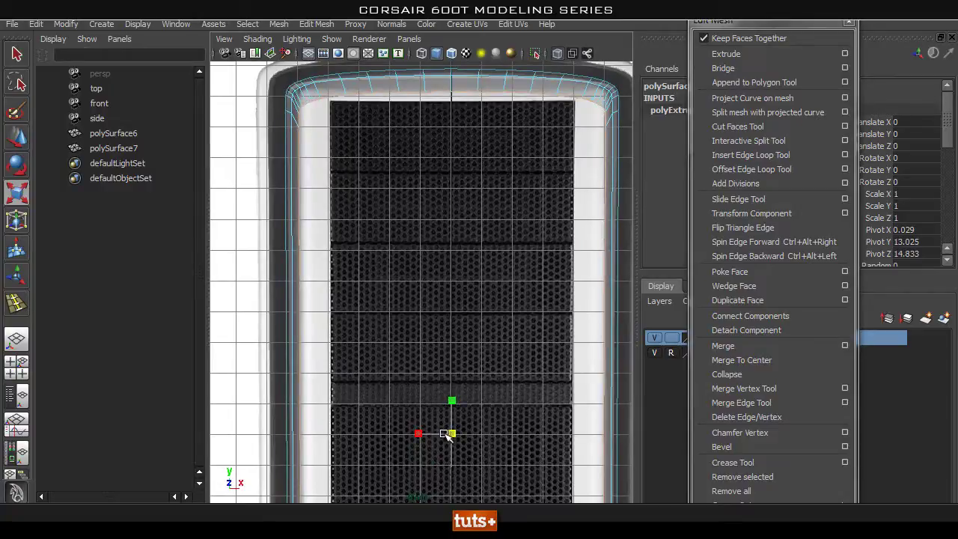
{"action": "mouse_move", "coordinate": [389, 367]}
{"action": "right_mouse_down", "text": "alt"}
{"action": "mouse_move", "coordinate": [387, 352]}
{"action": "mouse_move", "coordinate": [379, 355]}
{"action": "right_mouse_up", "text": "alt"}
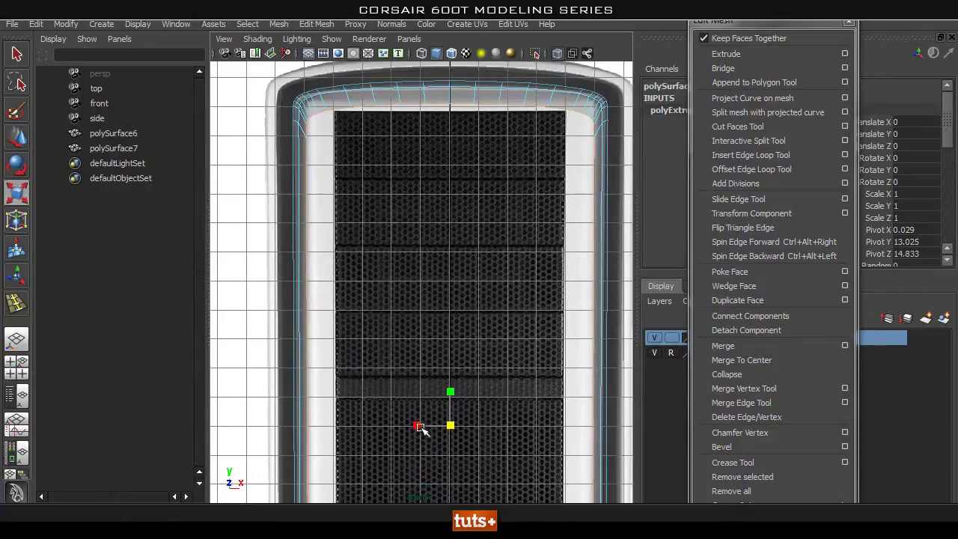
{"action": "left_click_drag", "start_coordinate": [416, 424], "coordinate": [422, 424]}
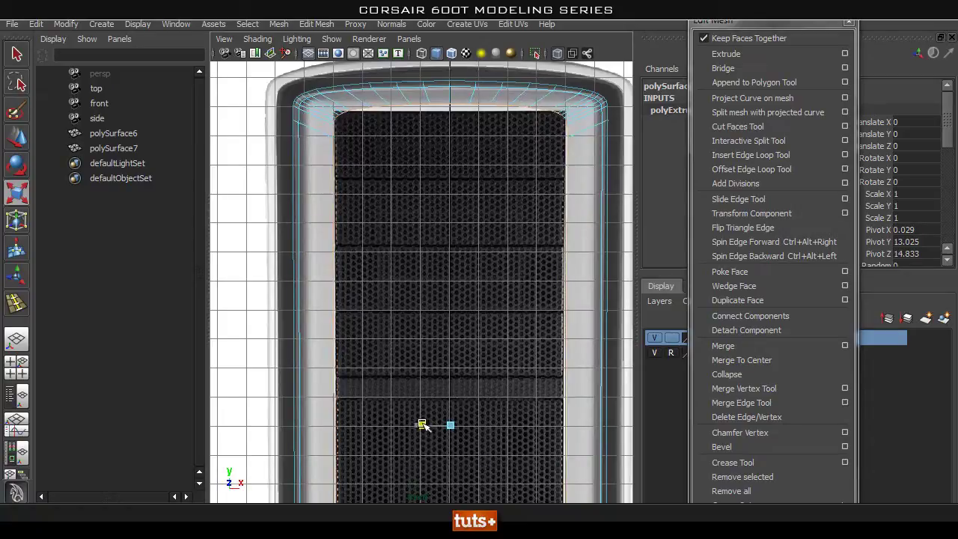
{"action": "left_click_drag", "start_coordinate": [450, 395], "coordinate": [449, 390]}
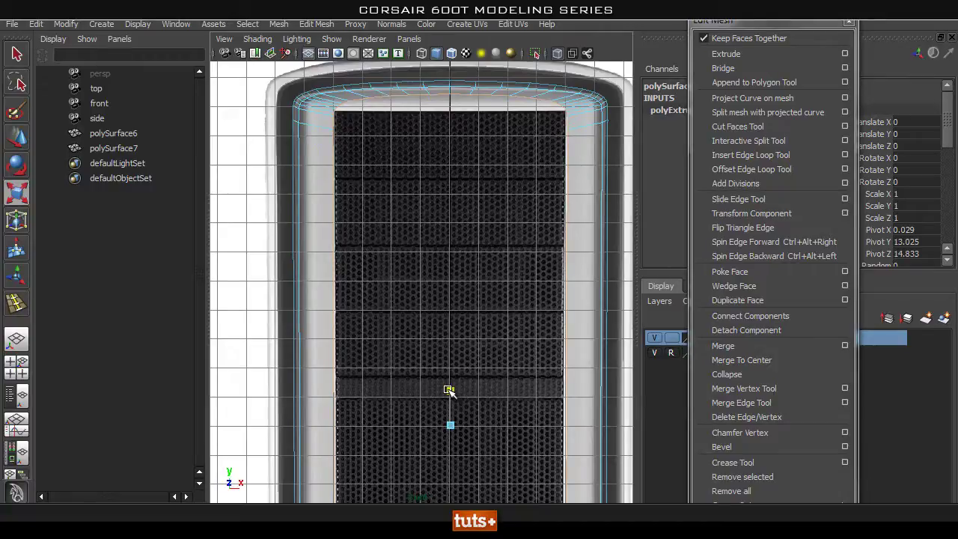
- Examine the rounded upper corners of the extruded border against the grille opening in the front reference
{"action": "middle_click_drag", "start_coordinate": [403, 146], "coordinate": [383, 277], "text": "alt"}
{"action": "right_click_drag", "start_coordinate": [332, 287], "coordinate": [524, 278], "text": "alt"}
{"action": "middle_click_drag", "start_coordinate": [524, 277], "coordinate": [367, 320], "text": "alt"}
{"action": "right_click_drag", "start_coordinate": [387, 309], "coordinate": [529, 278], "text": "alt"}
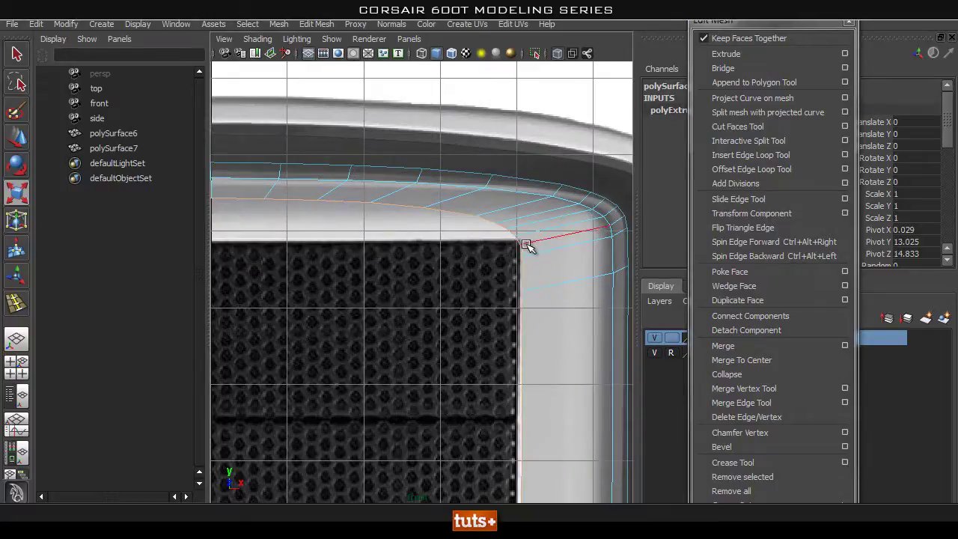
{"action": "right_click_drag", "start_coordinate": [511, 295], "coordinate": [430, 307], "text": "alt"}
{"action": "middle_click_drag", "start_coordinate": [431, 307], "coordinate": [594, 199], "text": "alt"}
{"action": "right_click_drag", "start_coordinate": [466, 280], "coordinate": [444, 290], "text": "alt"}
{"action": "middle_click_drag", "start_coordinate": [447, 308], "coordinate": [441, 365], "text": "alt"}
{"action": "right_click_drag", "start_coordinate": [380, 287], "coordinate": [434, 272], "text": "alt"}
{"action": "middle_click_drag", "start_coordinate": [468, 272], "coordinate": [464, 298], "text": "alt"}
{"action": "right_click_drag", "start_coordinate": [356, 281], "coordinate": [395, 173], "text": "alt"}
- Select the middle edge loop of the inner panel and scale it uniformly by a small amount
{"action": "key", "text": "q"}
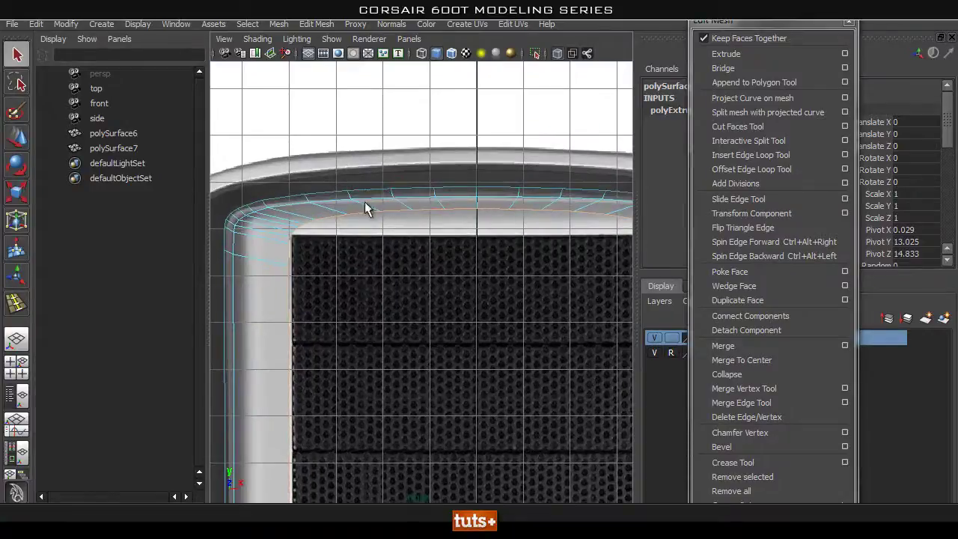
{"action": "left_click", "coordinate": [376, 205]}
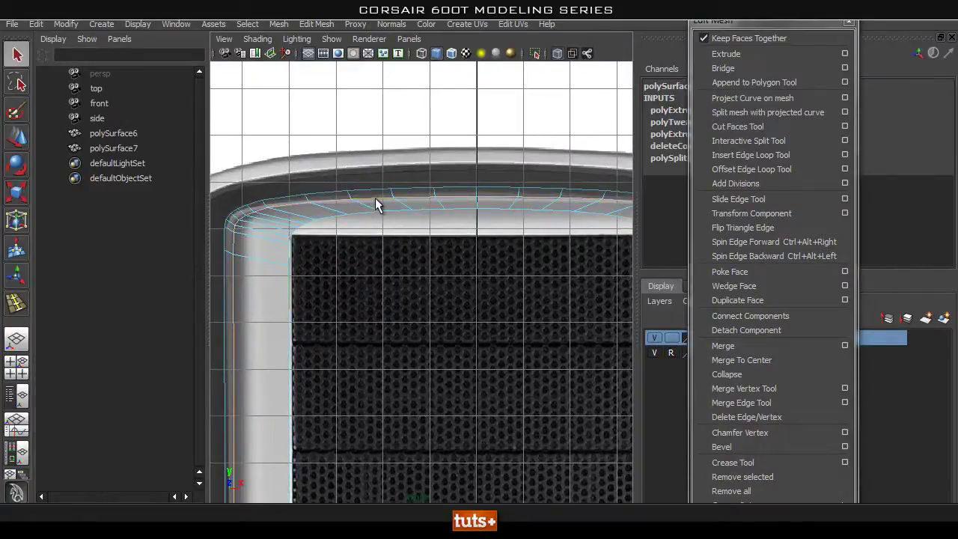
{"action": "key", "text": "r"}
{"action": "right_click_drag", "start_coordinate": [442, 380], "coordinate": [362, 406], "text": "alt"}
{"action": "middle_click_drag", "start_coordinate": [363, 405], "coordinate": [363, 346], "text": "alt"}
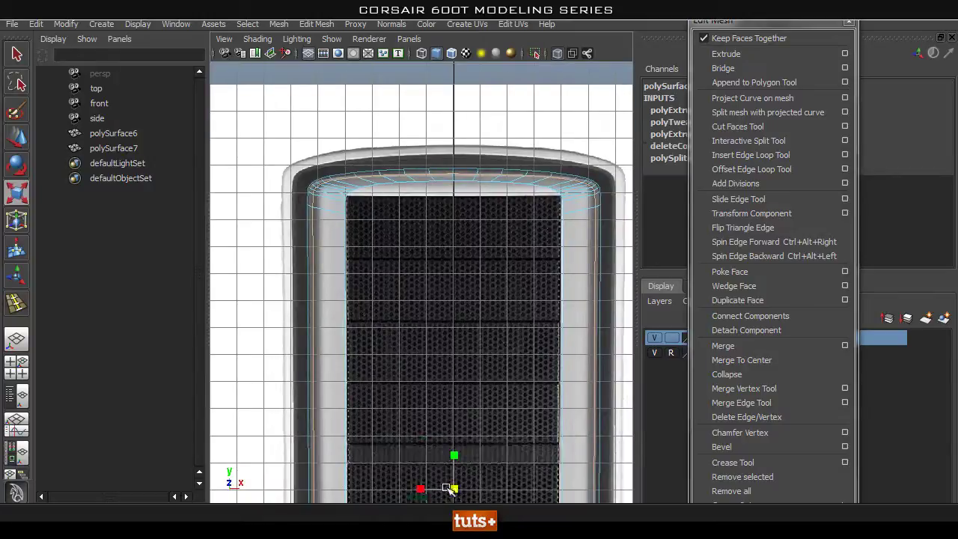
{"action": "left_click_drag", "start_coordinate": [454, 490], "coordinate": [448, 491]}
- Preview the inner panel smoothed in the perspective view, then restore its unsmoothed display
{"action": "key", "text": "space"}
{"action": "mouse_move", "coordinate": [468, 389]}
{"action": "left_mouse_down"}
{"action": "mouse_move", "coordinate": [455, 360]}
{"action": "mouse_move", "coordinate": [472, 402]}
{"action": "left_mouse_up"}
{"action": "right_click_drag", "start_coordinate": [473, 402], "coordinate": [494, 342], "text": "alt"}
{"action": "middle_click_drag", "start_coordinate": [494, 342], "coordinate": [485, 404], "text": "alt"}
{"action": "left_click_drag", "start_coordinate": [485, 405], "coordinate": [462, 391], "text": "alt"}
{"action": "key", "text": "q"}
{"action": "right_click_drag", "start_coordinate": [379, 266], "coordinate": [387, 312]}
{"action": "right_click_drag", "start_coordinate": [430, 256], "coordinate": [442, 250]}
{"action": "left_click", "coordinate": [395, 289]}
{"action": "key", "text": "3"}
{"action": "key", "text": "1"}
- Turn off X-ray shading and select the inner panel polySurface7
{"action": "left_click", "coordinate": [555, 54]}
{"action": "left_click", "coordinate": [466, 169]}
{"action": "mouse_move", "coordinate": [465, 170]}
{"action": "left_mouse_down", "text": "alt"}
{"action": "mouse_move", "coordinate": [516, 179]}
{"action": "mouse_move", "coordinate": [396, 173]}
{"action": "mouse_move", "coordinate": [479, 179]}
{"action": "mouse_move", "coordinate": [512, 274]}
{"action": "left_mouse_up", "text": "alt"}
{"action": "left_click", "coordinate": [507, 263]}
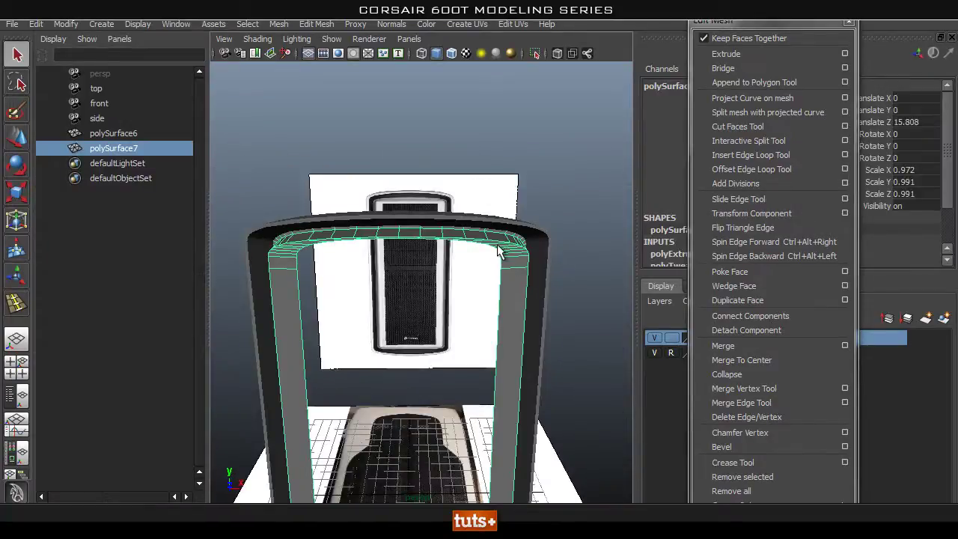
- Switch to the front view, delete the left half of the inner panel's faces, and return to object mode
{"action": "key", "text": "space"}
{"action": "left_click_drag", "start_coordinate": [426, 274], "coordinate": [427, 298]}
{"action": "right_click_drag", "start_coordinate": [428, 298], "coordinate": [206, 274], "text": "alt"}
{"action": "middle_click_drag", "start_coordinate": [418, 263], "coordinate": [423, 136], "text": "alt"}
{"action": "right_click_drag", "start_coordinate": [415, 231], "coordinate": [390, 254], "text": "alt"}
{"action": "left_click_drag", "start_coordinate": [318, 80], "coordinate": [432, 444]}
{"action": "key", "text": "Delete"}
{"action": "right_click_drag", "start_coordinate": [470, 121], "coordinate": [505, 107]}
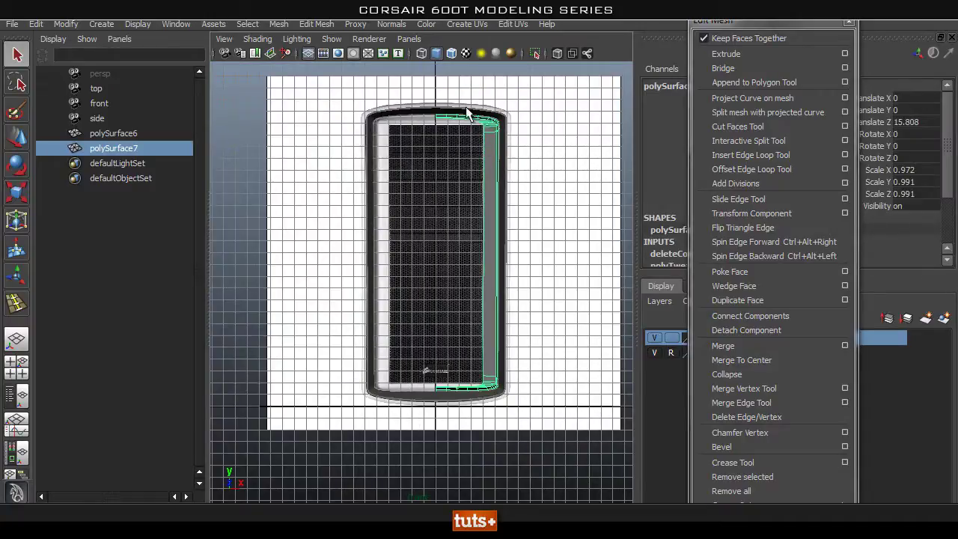
- Turn on X-ray shading and adjust the inner edge's upper corner vertex to meet the grille's corner in the front reference
{"action": "scroll", "coordinate": [467, 109], "scroll_direction": "up", "scroll_amount": 10}
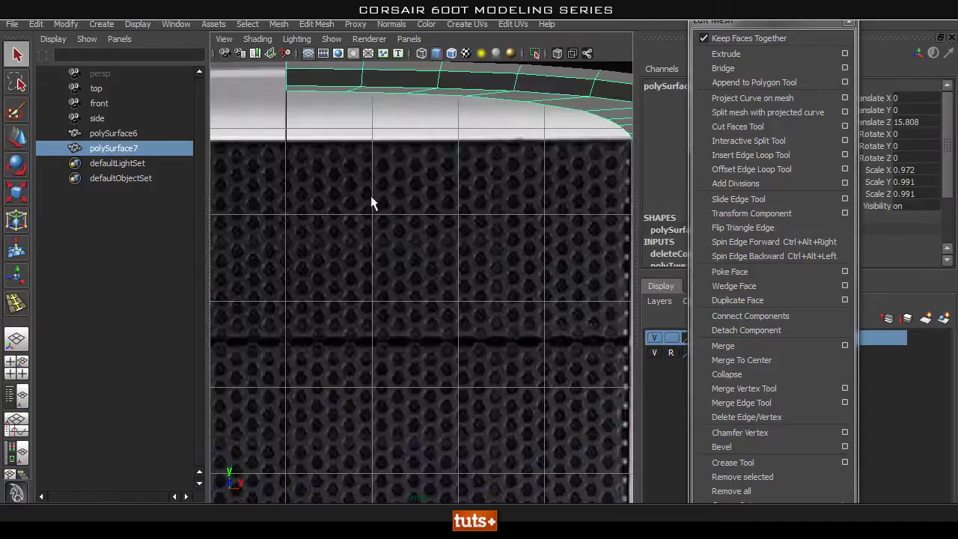
{"action": "right_click_drag", "start_coordinate": [351, 78], "coordinate": [291, 75]}
{"action": "right_click_drag", "start_coordinate": [533, 155], "coordinate": [475, 161], "text": "alt"}
{"action": "right_click_drag", "start_coordinate": [473, 218], "coordinate": [543, 212], "text": "alt"}
{"action": "middle_click_drag", "start_coordinate": [510, 228], "coordinate": [418, 227], "text": "alt"}
{"action": "right_click_drag", "start_coordinate": [442, 225], "coordinate": [591, 208], "text": "alt"}
{"action": "left_click_drag", "start_coordinate": [500, 208], "coordinate": [479, 225], "text": "alt"}
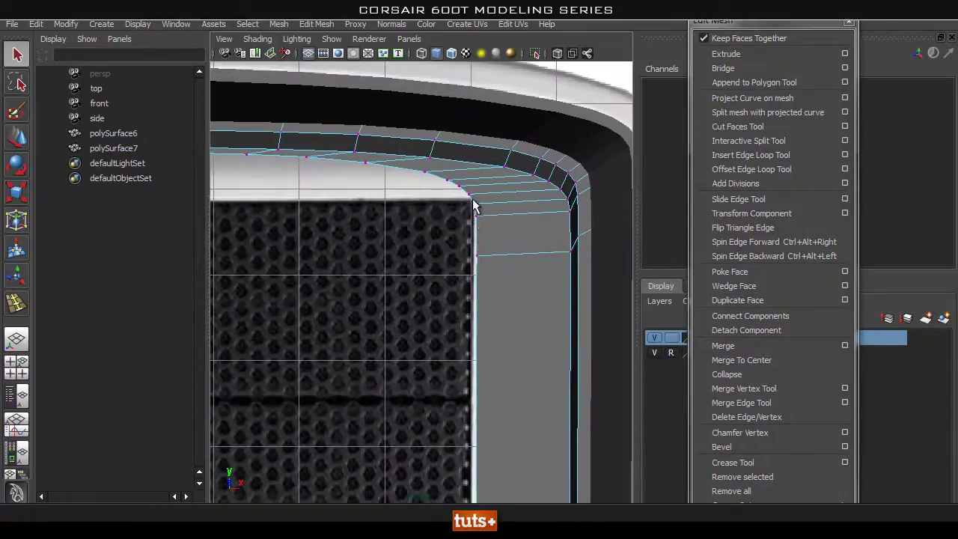
{"action": "middle_click_drag", "start_coordinate": [438, 208], "coordinate": [442, 219], "text": "alt"}
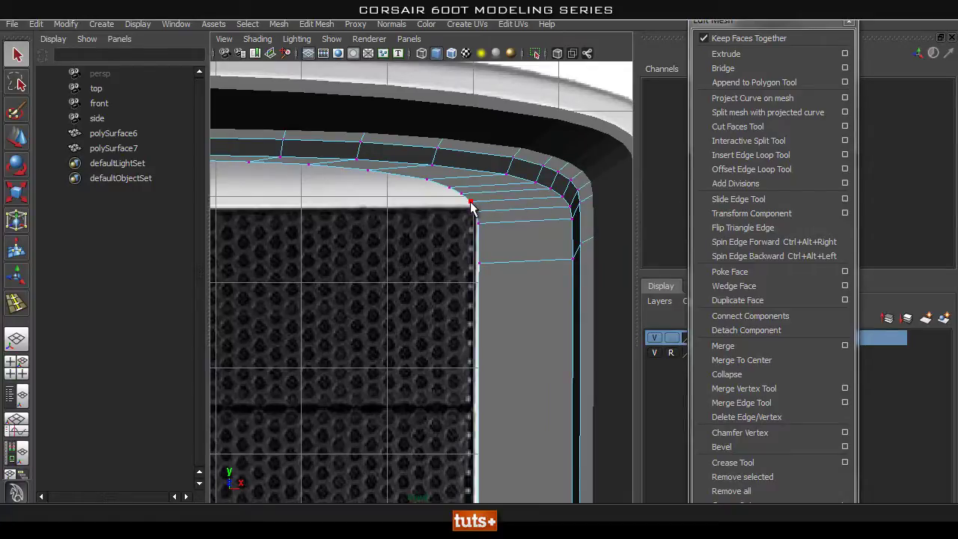
{"action": "left_click", "coordinate": [470, 203]}
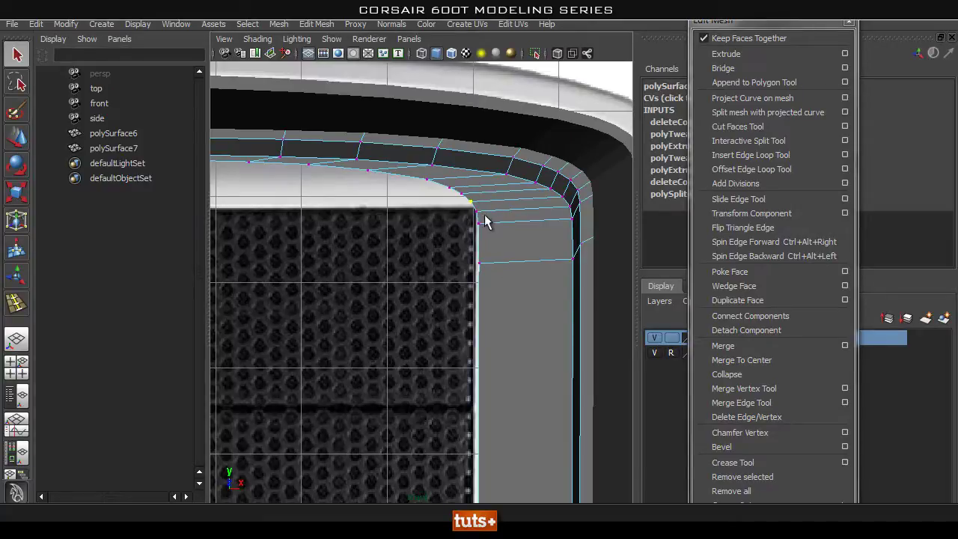
{"action": "key", "text": "w"}
{"action": "right_click_drag", "start_coordinate": [402, 222], "coordinate": [527, 187], "text": "alt"}
{"action": "middle_click_drag", "start_coordinate": [527, 188], "coordinate": [475, 228], "text": "alt"}
{"action": "mouse_move", "coordinate": [448, 210]}
{"action": "left_mouse_down"}
{"action": "mouse_move", "coordinate": [440, 189]}
{"action": "mouse_move", "coordinate": [472, 215]}
{"action": "left_mouse_up"}
{"action": "left_click", "coordinate": [558, 54]}
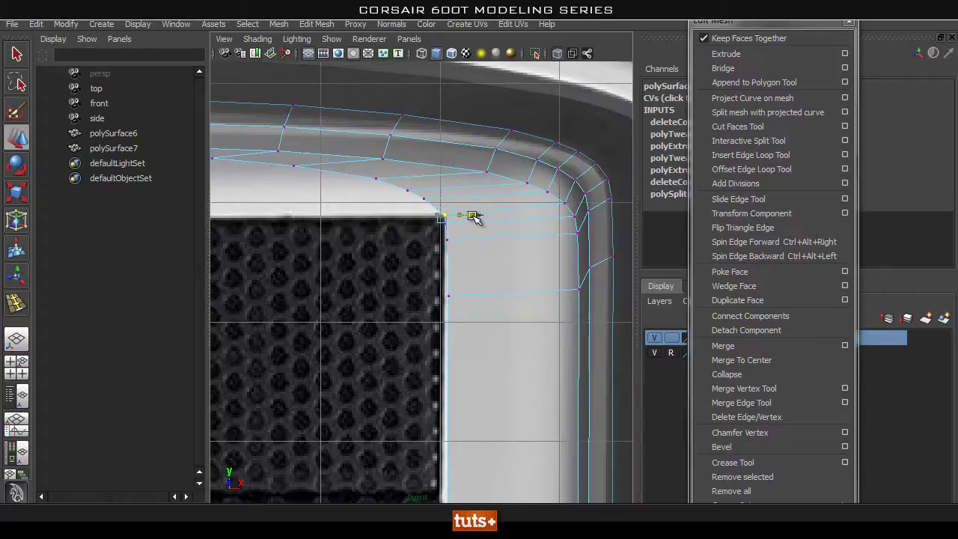
- Select the three inner-edge vertices below the upper corner vertex and scale them horizontally into a straight vertical line
{"action": "left_click_drag", "start_coordinate": [427, 226], "coordinate": [465, 307]}
{"action": "left_click", "coordinate": [421, 223]}
{"action": "left_click_drag", "start_coordinate": [423, 222], "coordinate": [461, 318]}
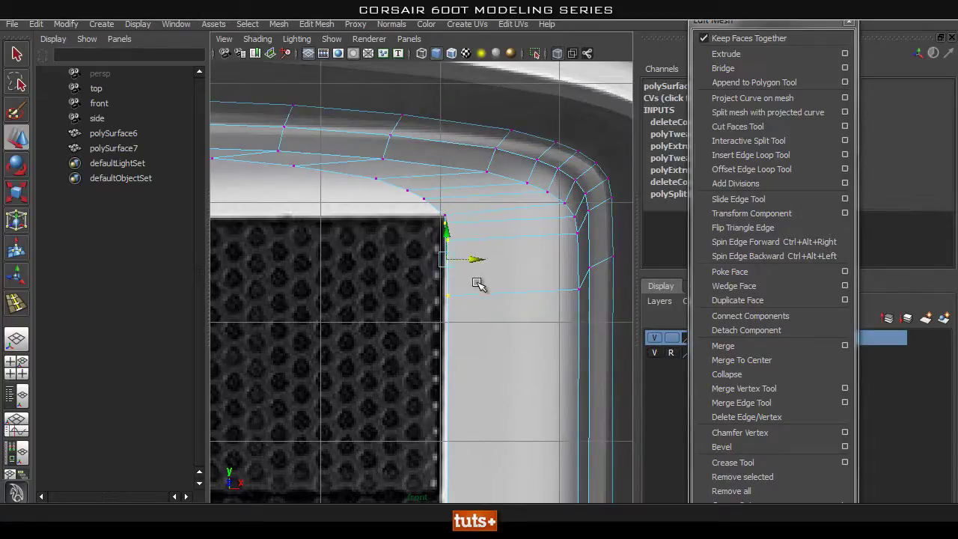
{"action": "key", "text": "r"}
{"action": "left_click_drag", "start_coordinate": [411, 260], "coordinate": [441, 265]}
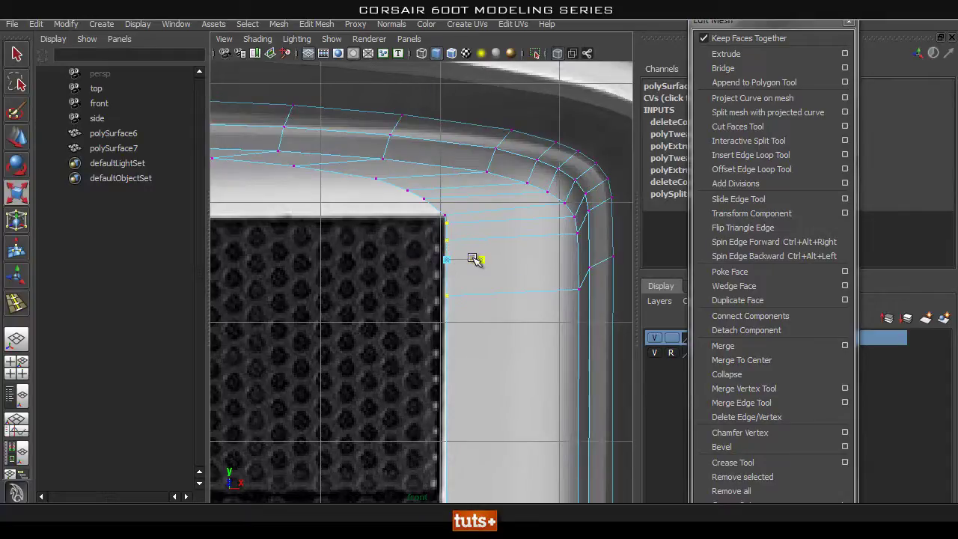
- Snap the straightened vertices horizontally into line with the upper corner vertex
{"action": "key", "text": "w"}
{"action": "left_click", "coordinate": [473, 259]}
{"action": "key", "text": "v"}
{"action": "middle_click_drag", "start_coordinate": [443, 216], "coordinate": [466, 259]}
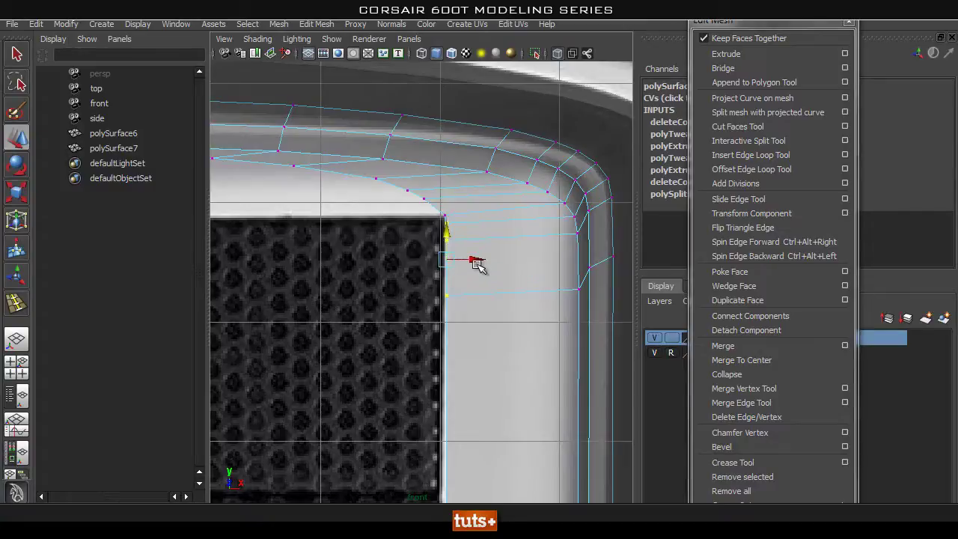
{"action": "middle_click_drag", "start_coordinate": [443, 216], "coordinate": [439, 216]}
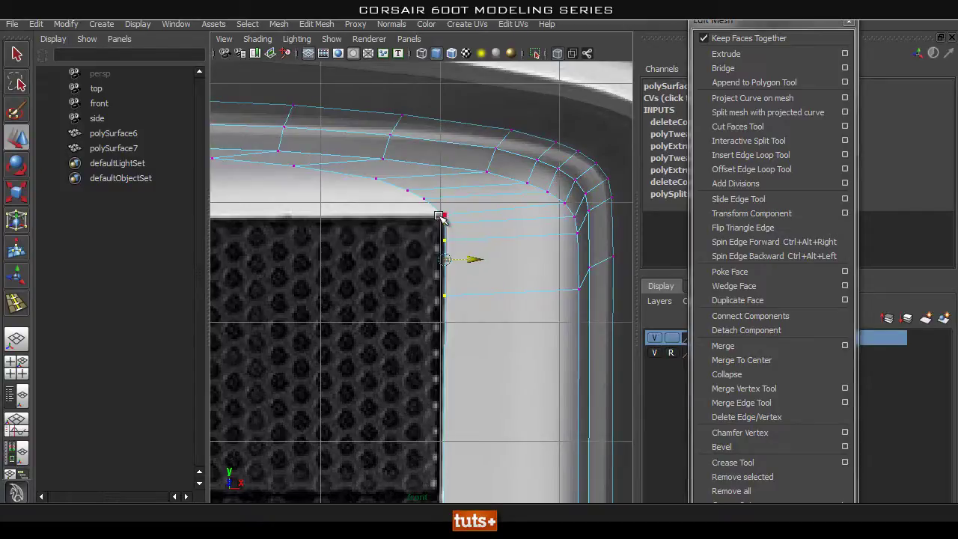
- Move the vertex just below the upper corner upward until it sits next to the corner vertex, then deselect it
{"action": "right_click_drag", "start_coordinate": [336, 256], "coordinate": [437, 234], "text": "alt"}
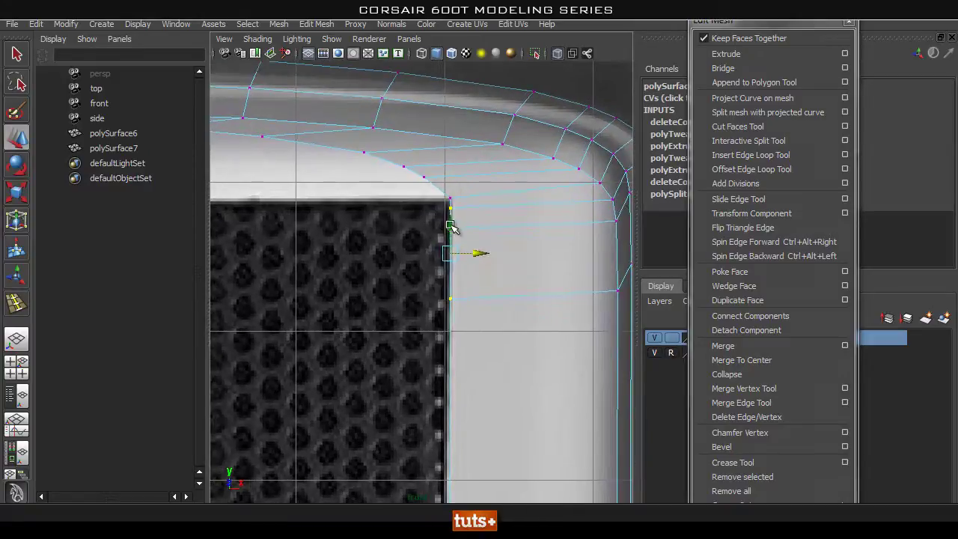
{"action": "left_click_drag", "start_coordinate": [449, 237], "coordinate": [466, 232]}
{"action": "right_click_drag", "start_coordinate": [352, 228], "coordinate": [460, 199], "text": "alt"}
{"action": "left_click_drag", "start_coordinate": [458, 180], "coordinate": [458, 157]}
{"action": "middle_click_drag", "start_coordinate": [458, 153], "coordinate": [458, 149]}
{"action": "middle_click_drag", "start_coordinate": [493, 178], "coordinate": [462, 187], "text": "alt"}
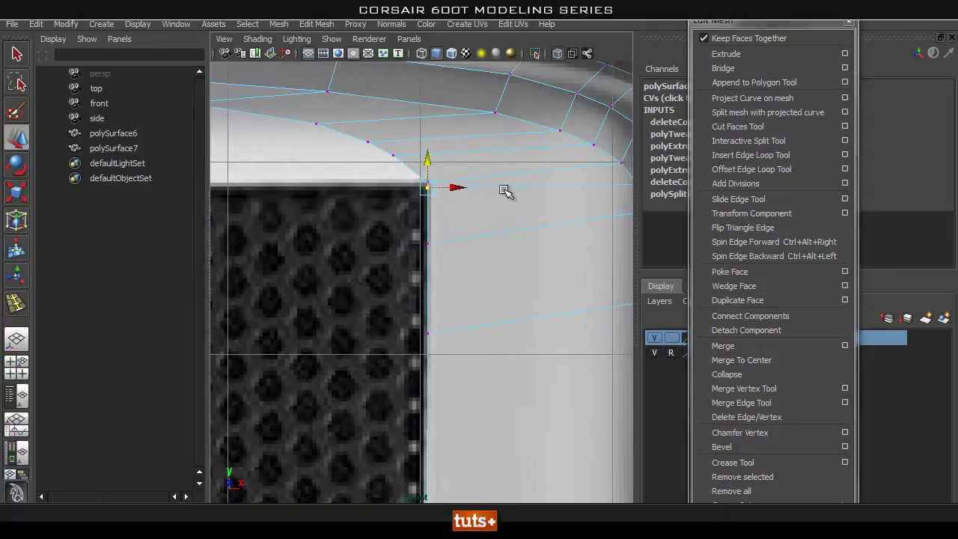
{"action": "left_click", "coordinate": [370, 229]}
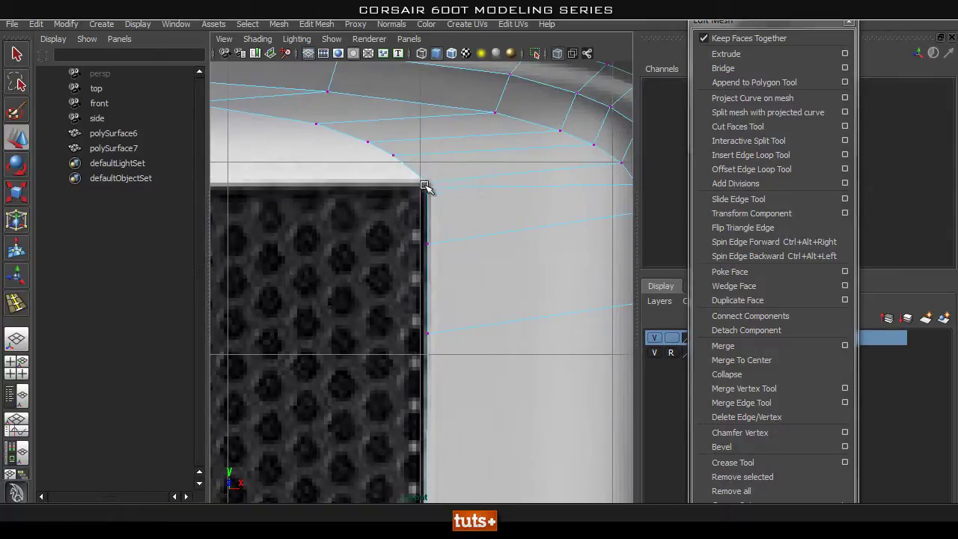
{"action": "scroll", "coordinate": [378, 173], "scroll_direction": "down", "scroll_amount": 3}
{"action": "left_click_drag", "start_coordinate": [335, 184], "coordinate": [415, 218]}
{"action": "key", "text": "r"}
{"action": "left_click_drag", "start_coordinate": [383, 168], "coordinate": [382, 200]}
{"action": "right_click_drag", "start_coordinate": [398, 218], "coordinate": [339, 219], "text": "alt"}
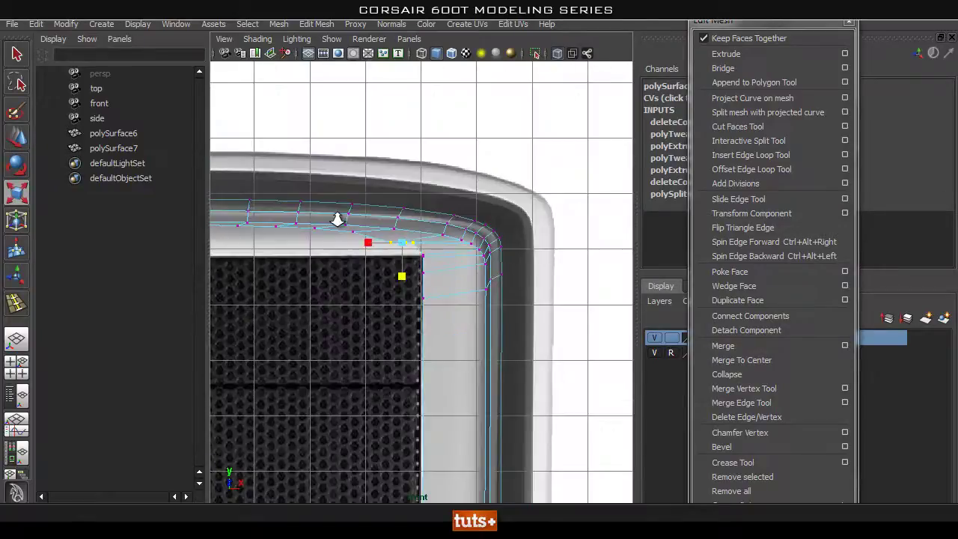
- Select the inner-edge vertices along the top, including the one on the centre line, and scale them vertically toward a straight row
{"action": "middle_click_drag", "start_coordinate": [303, 269], "coordinate": [417, 237], "text": "alt"}
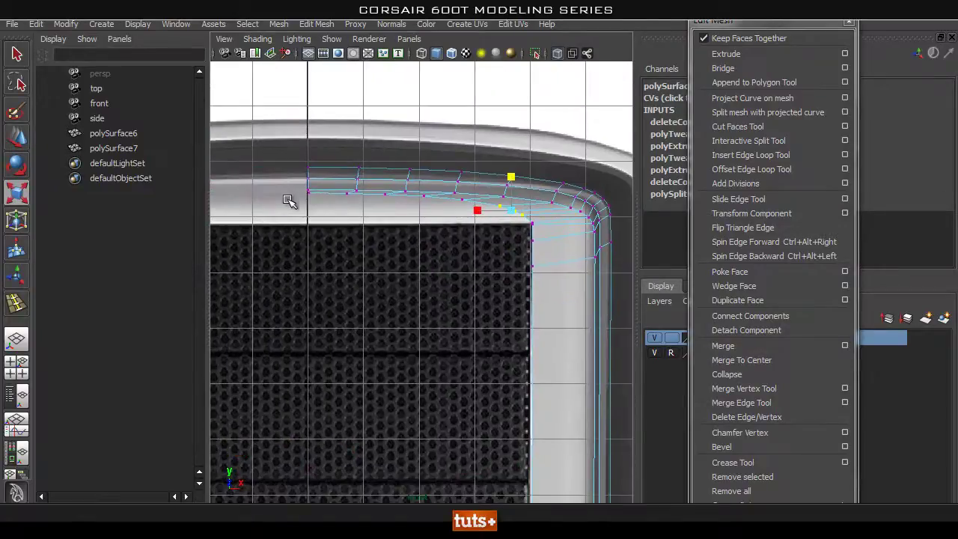
{"action": "left_click_drag", "start_coordinate": [299, 187], "coordinate": [525, 250]}
{"action": "left_click", "coordinate": [303, 229]}
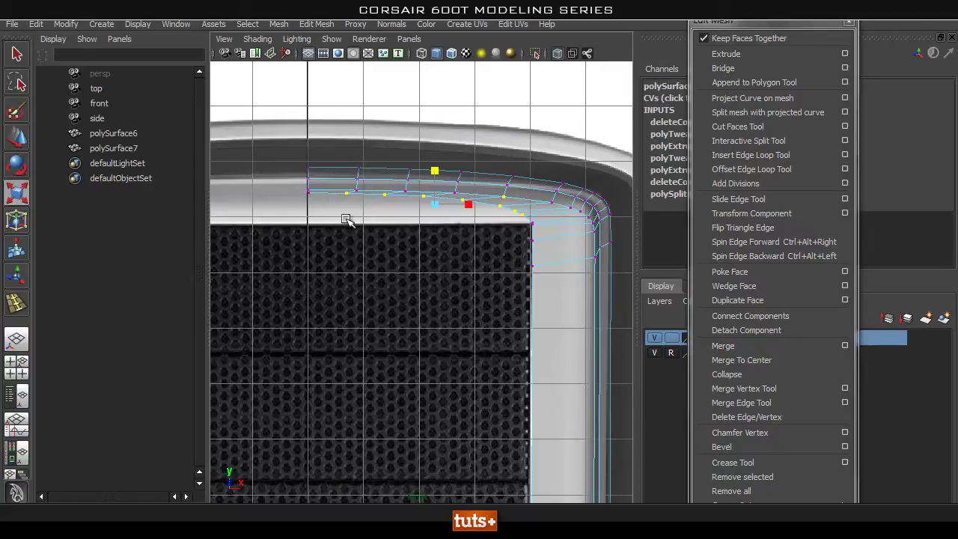
{"action": "left_click", "coordinate": [306, 193], "text": "shift"}
{"action": "key", "text": "ctrl+z"}
{"action": "left_click", "coordinate": [308, 194], "text": "shift"}
{"action": "key", "text": "w"}
{"action": "left_click_drag", "start_coordinate": [414, 182], "coordinate": [413, 186]}
{"action": "key", "text": "r"}
{"action": "key", "text": "ctrl+z"}
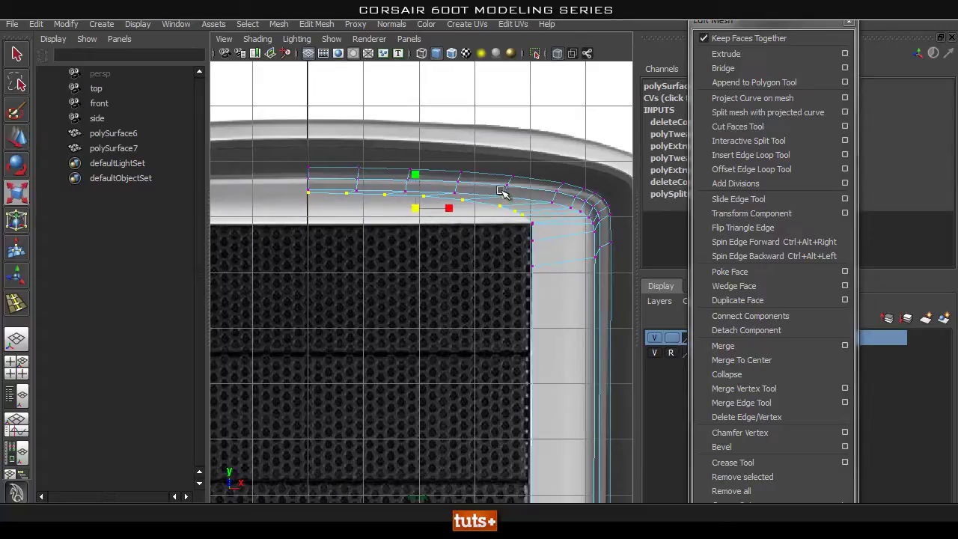
{"action": "left_click_drag", "start_coordinate": [412, 173], "coordinate": [416, 193]}
- Flatten the top inner-edge vertices into a straight horizontal row and snap it to the corner vertex's height
{"action": "key", "text": "w"}
{"action": "right_click_drag", "start_coordinate": [332, 223], "coordinate": [465, 201], "text": "alt"}
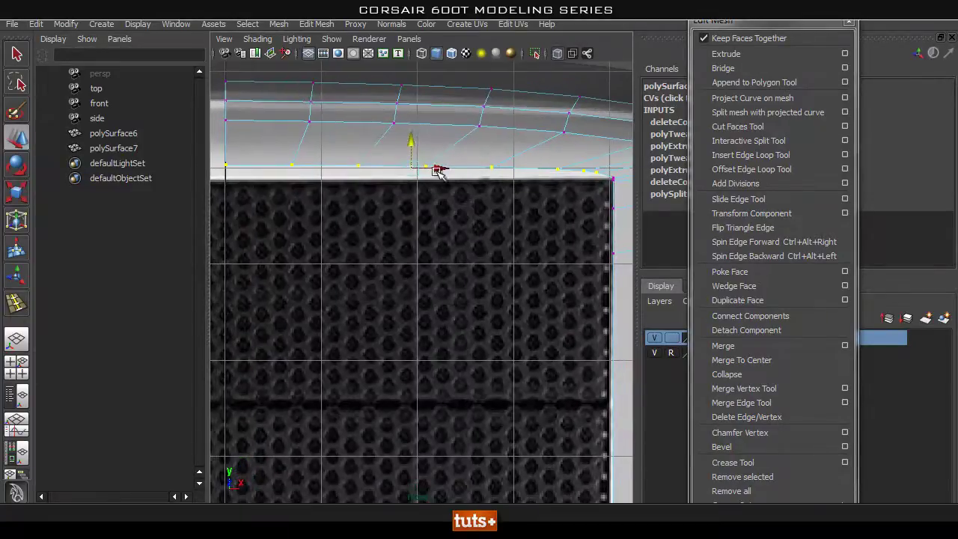
{"action": "key", "text": "r"}
{"action": "left_click_drag", "start_coordinate": [411, 137], "coordinate": [411, 159]}
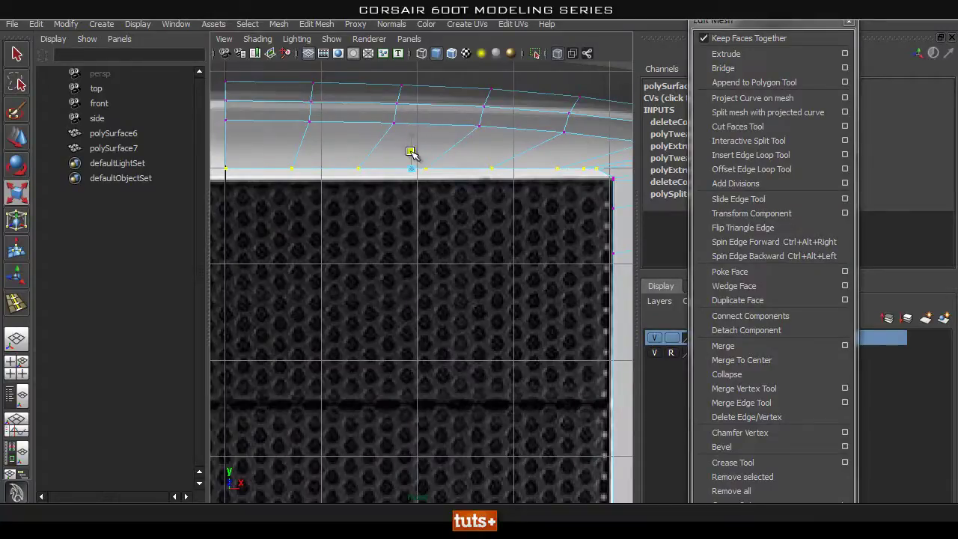
{"action": "key", "text": "w"}
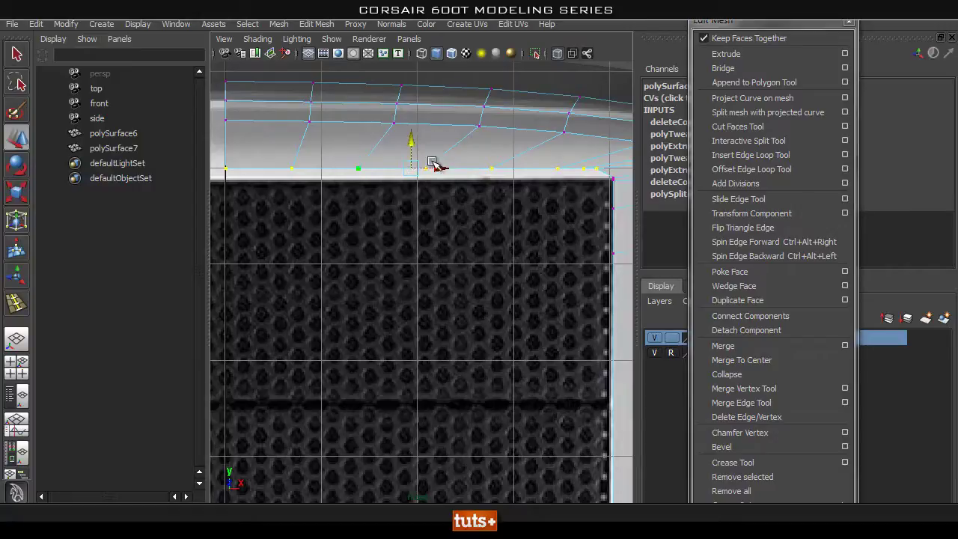
{"action": "middle_click_drag", "start_coordinate": [613, 177], "coordinate": [614, 175]}
- Move the last vertex of the top row horizontally until it is close to the corner vertex, and leave vertex editing
{"action": "middle_click_drag", "start_coordinate": [519, 181], "coordinate": [337, 212], "text": "alt"}
{"action": "right_click_drag", "start_coordinate": [412, 212], "coordinate": [597, 208], "text": "alt"}
{"action": "middle_click_drag", "start_coordinate": [472, 173], "coordinate": [478, 220], "text": "alt"}
{"action": "right_click_drag", "start_coordinate": [398, 186], "coordinate": [541, 171], "text": "alt"}
{"action": "middle_click_drag", "start_coordinate": [437, 138], "coordinate": [382, 211], "text": "alt"}
{"action": "right_click_drag", "start_coordinate": [351, 193], "coordinate": [389, 188], "text": "alt"}
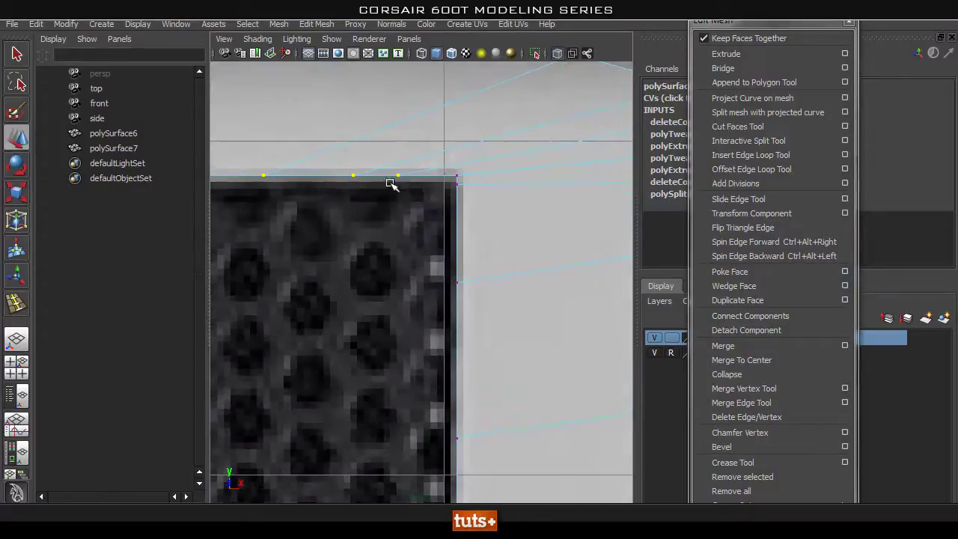
{"action": "left_click_drag", "start_coordinate": [424, 175], "coordinate": [474, 183]}
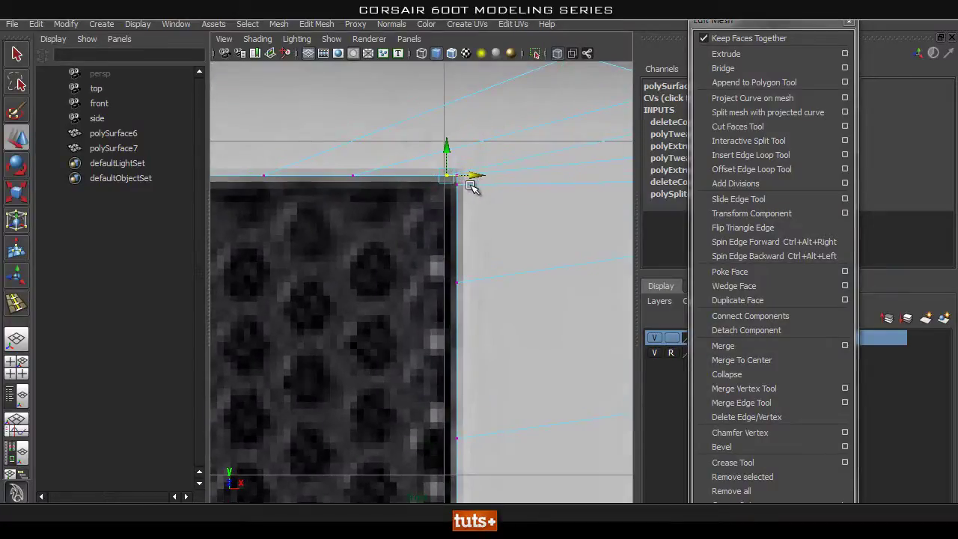
{"action": "right_click_drag", "start_coordinate": [465, 197], "coordinate": [414, 203], "text": "alt"}
{"action": "right_click_drag", "start_coordinate": [500, 234], "coordinate": [336, 264], "text": "alt"}
{"action": "middle_click_drag", "start_coordinate": [336, 264], "coordinate": [375, 216], "text": "alt"}
{"action": "right_click_drag", "start_coordinate": [375, 216], "coordinate": [359, 220], "text": "alt"}
{"action": "middle_click_drag", "start_coordinate": [389, 215], "coordinate": [449, 210], "text": "alt"}
{"action": "key", "text": "q"}
{"action": "right_click_drag", "start_coordinate": [424, 204], "coordinate": [485, 181]}
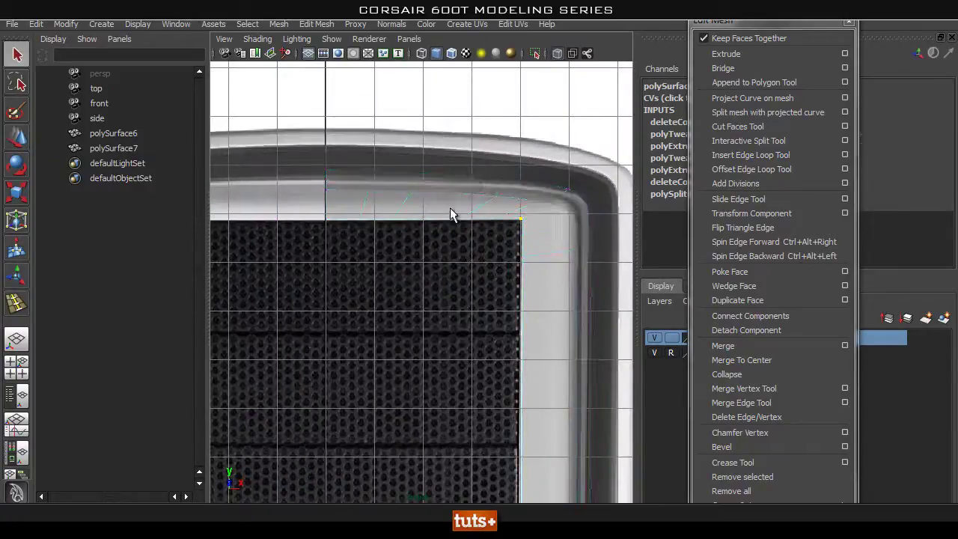
- Select the inner panel and examine its squared upper corner against the grille opening in the front reference
{"action": "left_click", "coordinate": [450, 209]}
{"action": "left_click", "coordinate": [407, 300]}
{"action": "middle_click_drag", "start_coordinate": [422, 259], "coordinate": [372, 233], "text": "alt"}
{"action": "right_click_drag", "start_coordinate": [419, 221], "coordinate": [462, 231], "text": "alt"}
{"action": "left_click", "coordinate": [517, 179]}
{"action": "scroll", "coordinate": [480, 221], "scroll_direction": "up", "scroll_amount": 2}
{"action": "middle_click_drag", "start_coordinate": [439, 214], "coordinate": [503, 198], "text": "alt"}
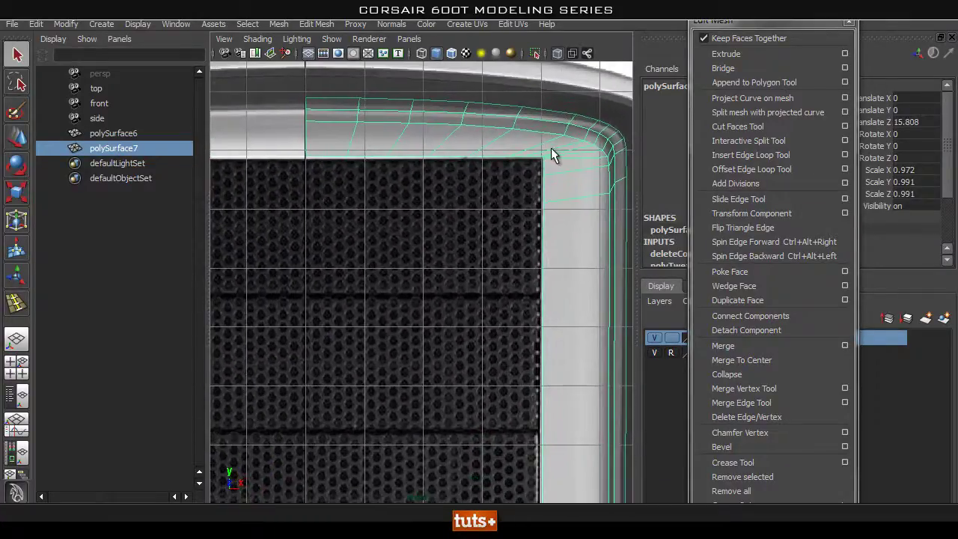
{"action": "middle_click_drag", "start_coordinate": [541, 155], "coordinate": [508, 186], "text": "alt"}
{"action": "right_click_drag", "start_coordinate": [513, 190], "coordinate": [563, 184], "text": "alt"}
{"action": "middle_click_drag", "start_coordinate": [536, 192], "coordinate": [448, 289], "text": "alt"}
{"action": "right_click_drag", "start_coordinate": [387, 268], "coordinate": [641, 226], "text": "alt"}
{"action": "middle_click_drag", "start_coordinate": [561, 226], "coordinate": [547, 247], "text": "alt"}
{"action": "right_click_drag", "start_coordinate": [547, 247], "coordinate": [486, 254], "text": "alt"}
{"action": "middle_click_drag", "start_coordinate": [368, 259], "coordinate": [424, 238], "text": "alt"}
{"action": "right_click_drag", "start_coordinate": [466, 244], "coordinate": [597, 233], "text": "alt"}
{"action": "middle_click_drag", "start_coordinate": [503, 229], "coordinate": [466, 241], "text": "alt"}
{"action": "right_click_drag", "start_coordinate": [488, 238], "coordinate": [543, 230], "text": "alt"}
{"action": "middle_click_drag", "start_coordinate": [529, 224], "coordinate": [464, 228], "text": "alt"}
- Move the two inner-edge vertices further below the upper corner upward along the grille's side, closer to the corner
{"action": "right_click_drag", "start_coordinate": [410, 214], "coordinate": [374, 212]}
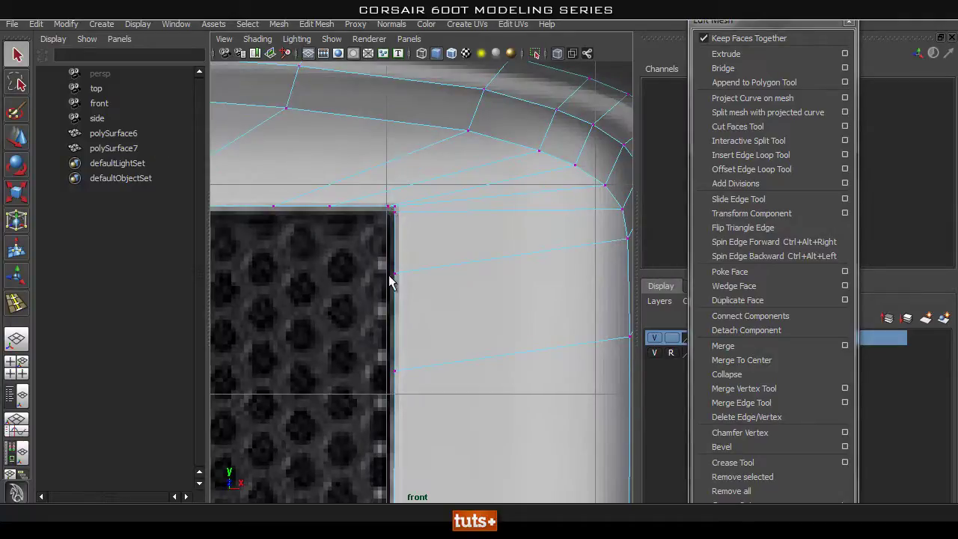
{"action": "left_click", "coordinate": [329, 208]}
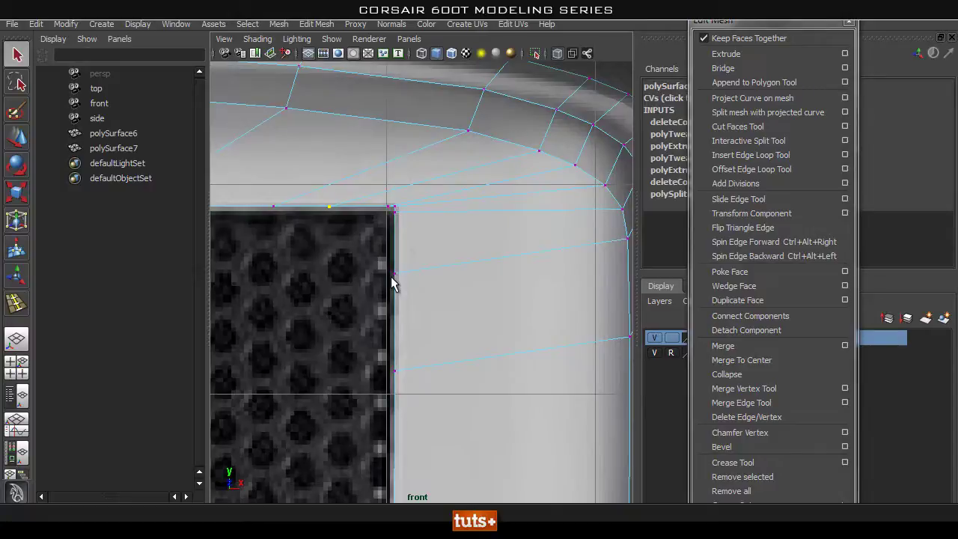
{"action": "left_click", "coordinate": [392, 275]}
{"action": "key", "text": "w"}
{"action": "left_click_drag", "start_coordinate": [395, 246], "coordinate": [396, 226]}
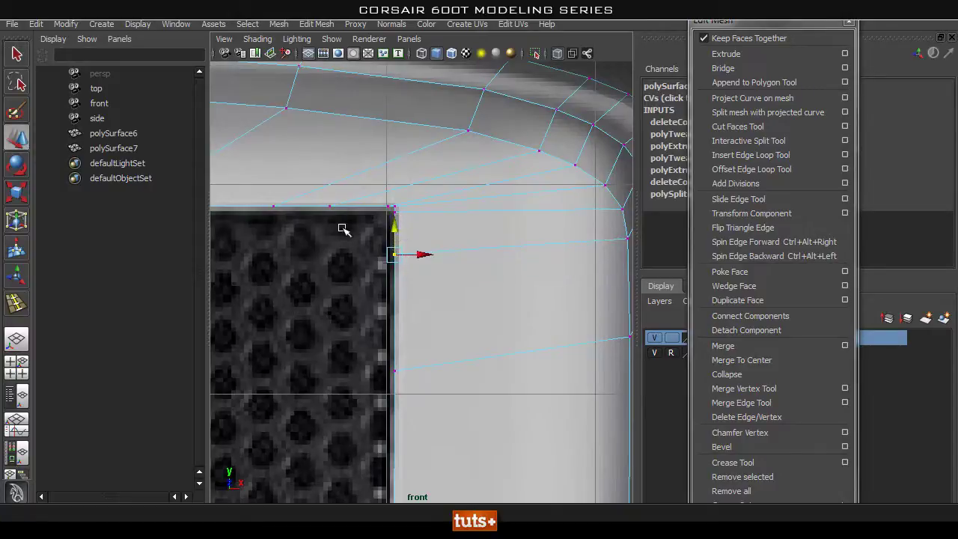
{"action": "left_click_drag", "start_coordinate": [392, 222], "coordinate": [392, 226]}
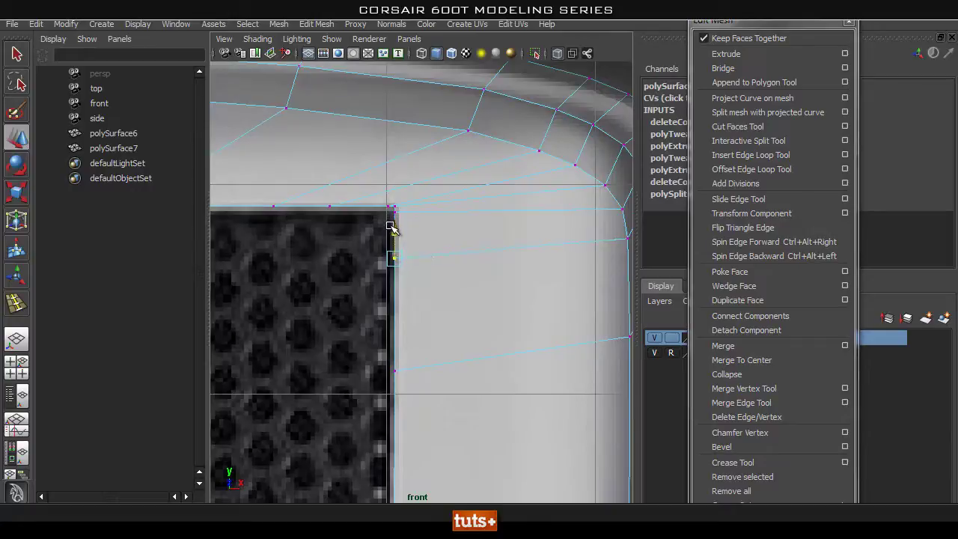
{"action": "left_click", "coordinate": [395, 367]}
{"action": "left_click_drag", "start_coordinate": [393, 334], "coordinate": [397, 265]}
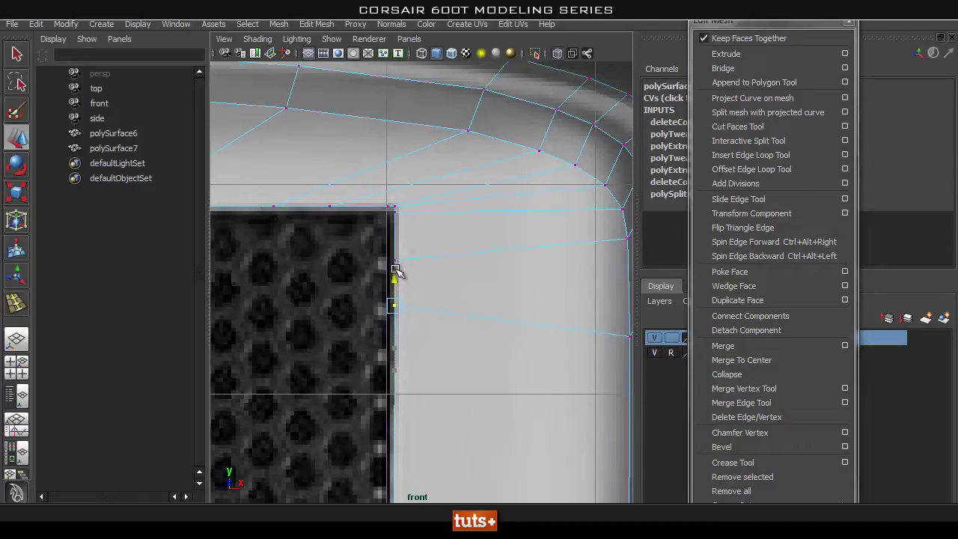
- Raise the inner-edge vertices just above the lower corner and move the corner vertex toward the grille's lower corner
{"action": "scroll", "coordinate": [336, 346], "scroll_direction": "down", "scroll_amount": 5}
{"action": "middle_click_drag", "start_coordinate": [343, 402], "coordinate": [413, 236], "text": "alt"}
{"action": "right_click_drag", "start_coordinate": [413, 237], "coordinate": [364, 256], "text": "alt"}
{"action": "right_click_drag", "start_coordinate": [440, 245], "coordinate": [409, 254], "text": "alt"}
{"action": "middle_click_drag", "start_coordinate": [406, 367], "coordinate": [412, 250], "text": "alt"}
{"action": "middle_click_drag", "start_coordinate": [391, 446], "coordinate": [408, 255], "text": "alt"}
{"action": "middle_click_drag", "start_coordinate": [422, 471], "coordinate": [417, 250], "text": "alt"}
{"action": "right_click_drag", "start_coordinate": [417, 250], "coordinate": [463, 271], "text": "alt"}
{"action": "right_click_drag", "start_coordinate": [356, 248], "coordinate": [516, 231], "text": "alt"}
{"action": "middle_click_drag", "start_coordinate": [517, 230], "coordinate": [487, 248], "text": "alt"}
{"action": "right_click_drag", "start_coordinate": [409, 243], "coordinate": [490, 229], "text": "alt"}
{"action": "middle_click_drag", "start_coordinate": [486, 227], "coordinate": [401, 266], "text": "alt"}
{"action": "scroll", "coordinate": [428, 248], "scroll_direction": "up", "scroll_amount": 1}
{"action": "left_click_drag", "start_coordinate": [496, 184], "coordinate": [454, 272]}
{"action": "left_click_drag", "start_coordinate": [463, 201], "coordinate": [462, 179]}
{"action": "left_click", "coordinate": [455, 279]}
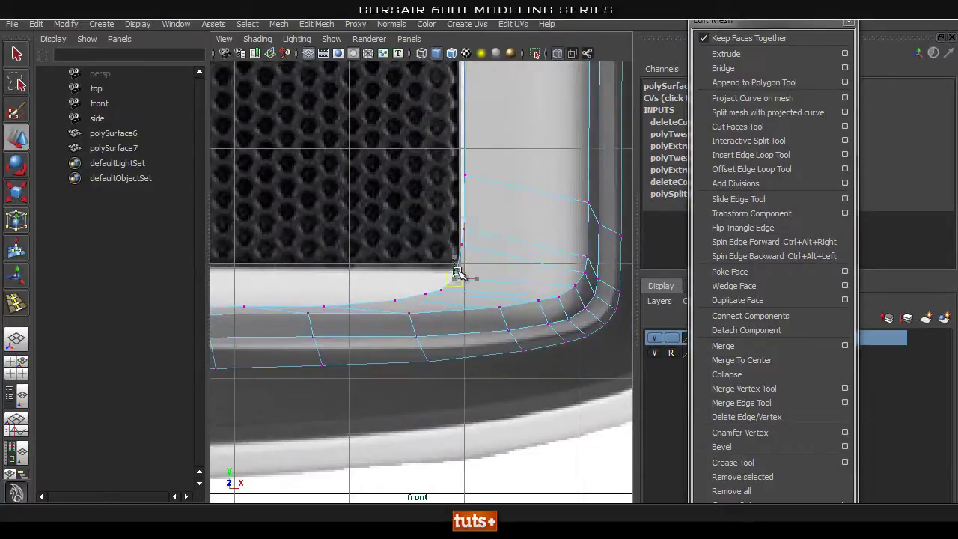
- Raise the bottom inner-edge vertices nearest the centre line to the grille's lower edge and flatten them into a straight row
{"action": "left_click_drag", "start_coordinate": [409, 289], "coordinate": [383, 304]}
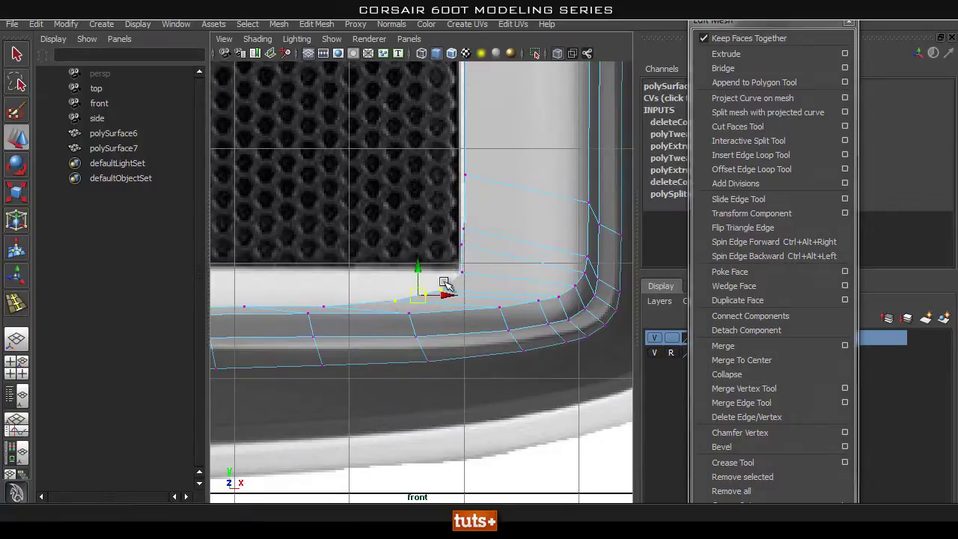
{"action": "right_click_drag", "start_coordinate": [358, 252], "coordinate": [336, 253], "text": "alt"}
{"action": "middle_click_drag", "start_coordinate": [335, 253], "coordinate": [419, 237], "text": "alt"}
{"action": "right_click_drag", "start_coordinate": [419, 237], "coordinate": [355, 244], "text": "alt"}
{"action": "middle_click_drag", "start_coordinate": [355, 244], "coordinate": [446, 243], "text": "alt"}
{"action": "right_click_drag", "start_coordinate": [329, 256], "coordinate": [349, 255], "text": "alt"}
{"action": "middle_click_drag", "start_coordinate": [380, 247], "coordinate": [339, 256], "text": "alt"}
{"action": "left_click", "coordinate": [266, 258]}
{"action": "left_click_drag", "start_coordinate": [266, 258], "coordinate": [516, 297]}
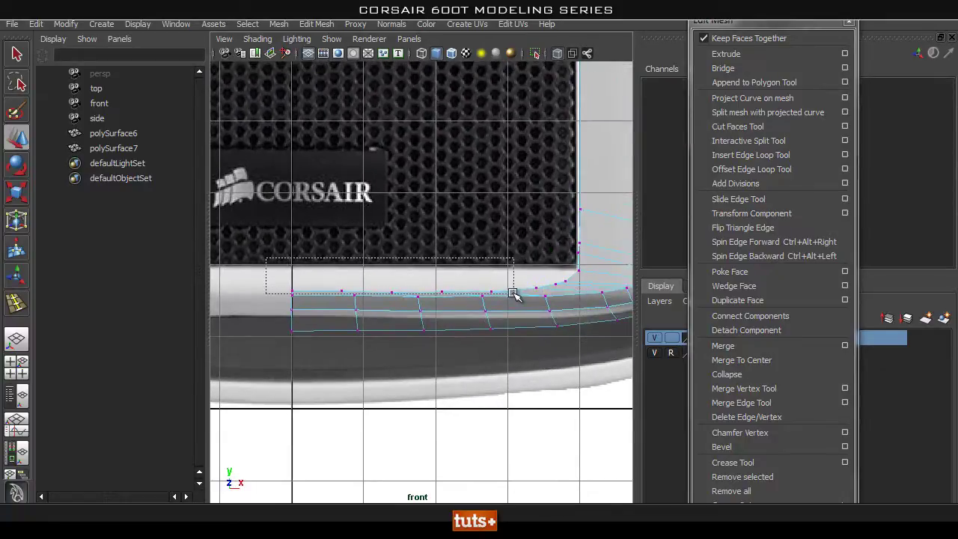
{"action": "mouse_move", "coordinate": [386, 262]}
{"action": "left_mouse_down"}
{"action": "mouse_move", "coordinate": [389, 241]}
{"action": "mouse_move", "coordinate": [392, 268]}
{"action": "left_mouse_up"}
{"action": "key", "text": "r"}
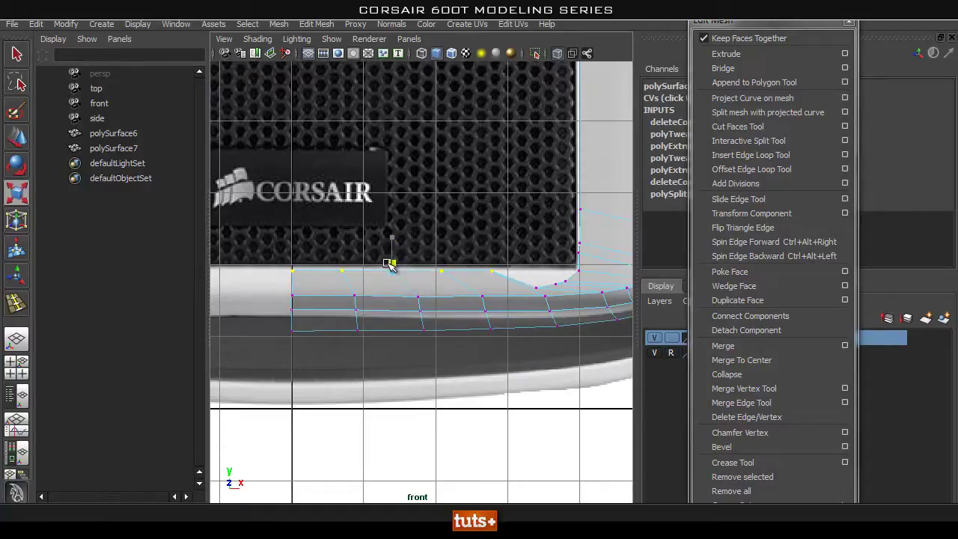
{"action": "key", "text": "w"}
{"action": "left_click_drag", "start_coordinate": [391, 243], "coordinate": [391, 241]}
- Raise the inner edge's lower corner vertex level with the row along the grille's lower edge
{"action": "middle_click_drag", "start_coordinate": [505, 265], "coordinate": [428, 266], "text": "alt"}
{"action": "right_click_drag", "start_coordinate": [431, 266], "coordinate": [554, 269], "text": "alt"}
{"action": "middle_click_drag", "start_coordinate": [554, 269], "coordinate": [486, 280], "text": "alt"}
{"action": "right_click_drag", "start_coordinate": [419, 280], "coordinate": [461, 270], "text": "alt"}
{"action": "middle_click_drag", "start_coordinate": [461, 270], "coordinate": [410, 286], "text": "alt"}
{"action": "left_click", "coordinate": [443, 284]}
{"action": "left_click", "coordinate": [444, 259]}
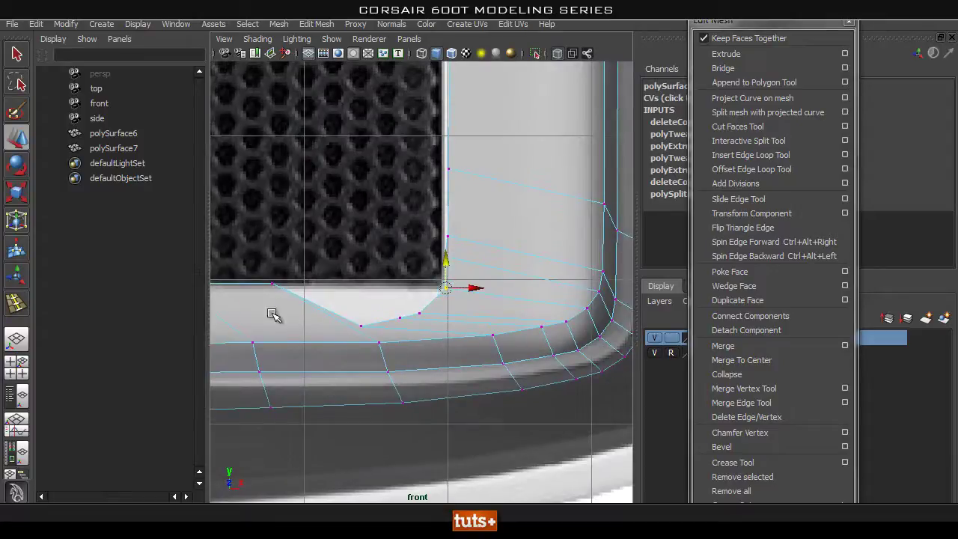
{"action": "middle_click_drag", "start_coordinate": [274, 282], "coordinate": [275, 276]}
- Flatten the three sagging vertices beside the lower corner into a horizontal row and raise them level with the grille's lower edge
{"action": "left_click_drag", "start_coordinate": [433, 304], "coordinate": [339, 332]}
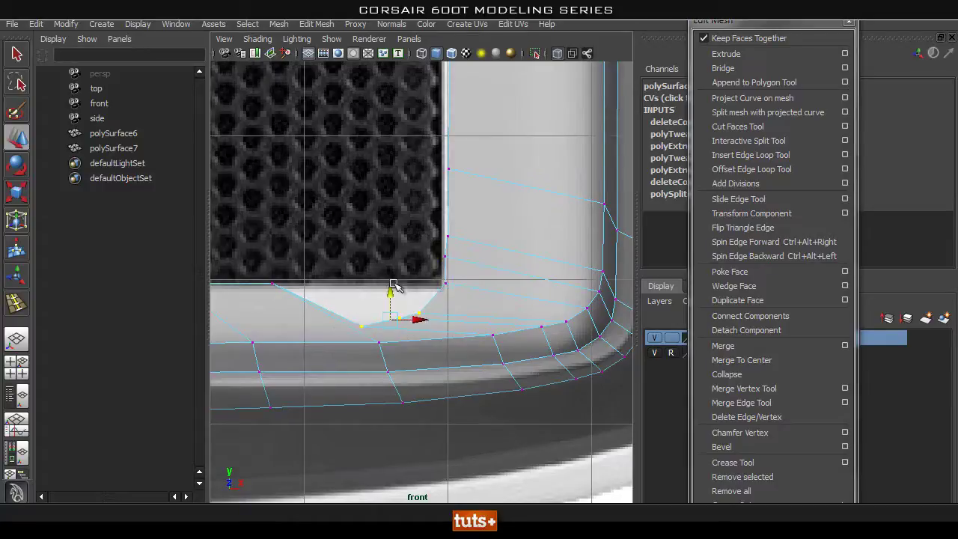
{"action": "left_click_drag", "start_coordinate": [387, 290], "coordinate": [389, 277]}
{"action": "key", "text": "r"}
{"action": "left_click_drag", "start_coordinate": [389, 339], "coordinate": [389, 304]}
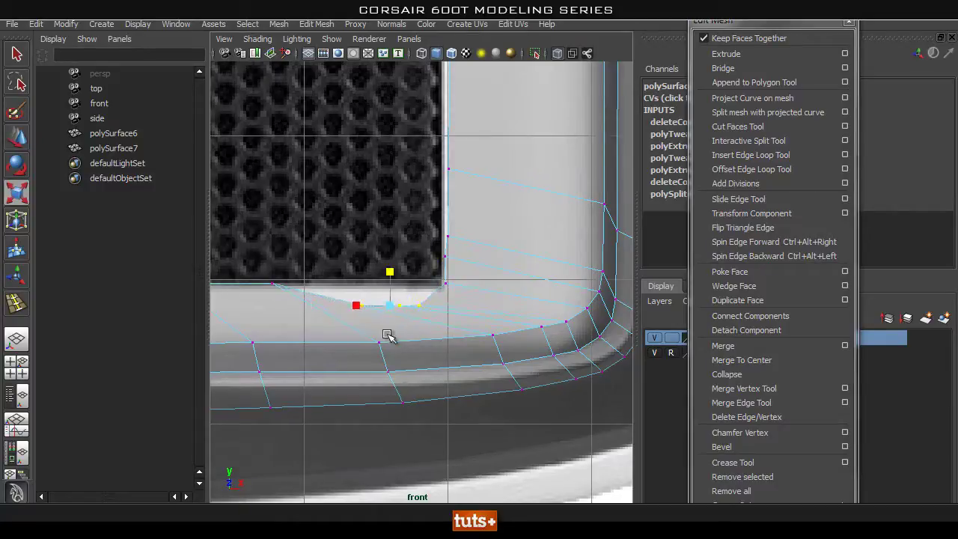
{"action": "key", "text": "w"}
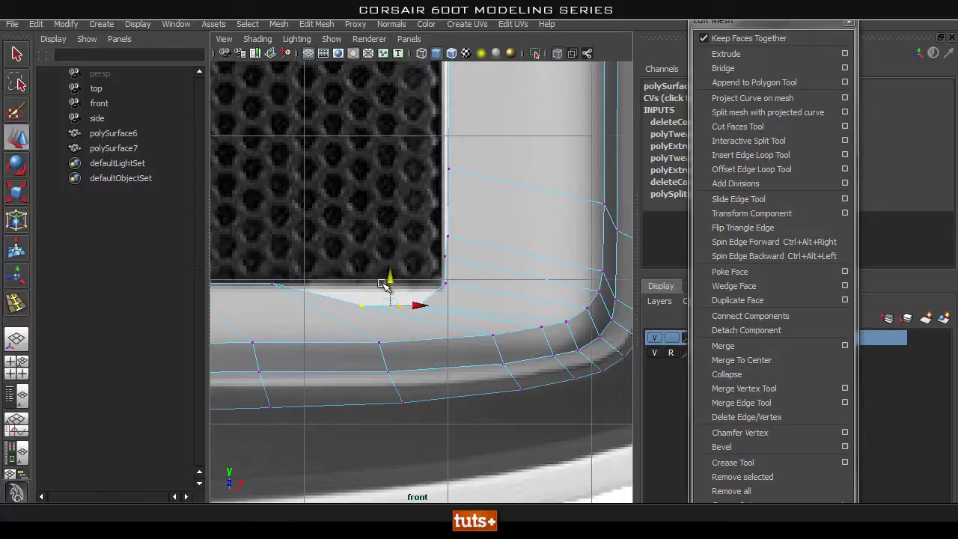
{"action": "middle_click_drag", "start_coordinate": [274, 283], "coordinate": [275, 273]}
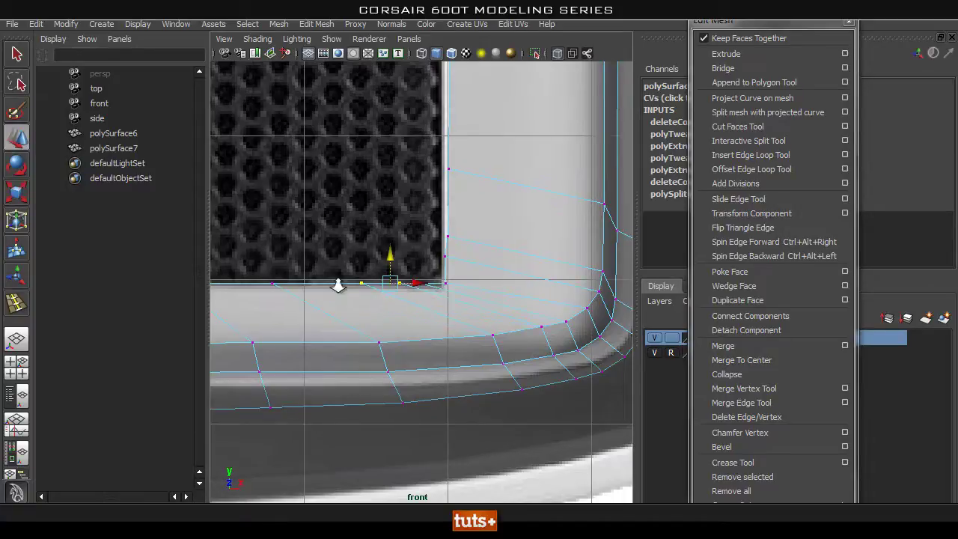
- Slide the bottom inner-edge vertex nearest the lower corner horizontally until it sits close to the corner
{"action": "right_click_drag", "start_coordinate": [293, 290], "coordinate": [452, 269], "text": "alt"}
{"action": "left_click", "coordinate": [437, 260]}
{"action": "left_click_drag", "start_coordinate": [438, 261], "coordinate": [487, 282]}
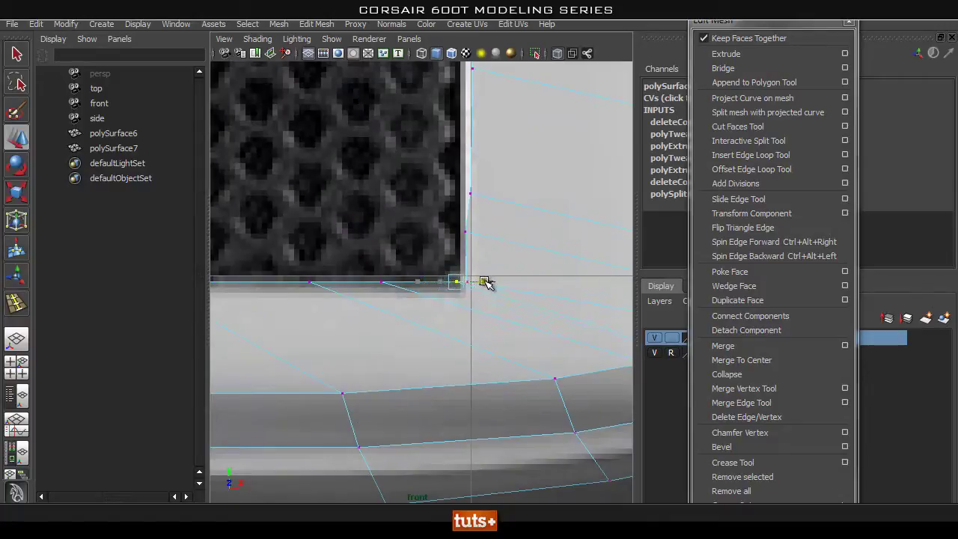
- Move the four lowest side vertices of the inner edge slightly outward, to the border beside the grille
{"action": "middle_click_drag", "start_coordinate": [475, 264], "coordinate": [434, 316], "text": "alt"}
{"action": "right_click_drag", "start_coordinate": [458, 262], "coordinate": [416, 260], "text": "alt"}
{"action": "left_click_drag", "start_coordinate": [473, 189], "coordinate": [409, 291]}
{"action": "left_click", "coordinate": [470, 197]}
{"action": "left_click_drag", "start_coordinate": [464, 194], "coordinate": [423, 320]}
{"action": "right_click_drag", "start_coordinate": [482, 200], "coordinate": [428, 223], "text": "alt"}
{"action": "middle_click_drag", "start_coordinate": [428, 223], "coordinate": [430, 252], "text": "alt"}
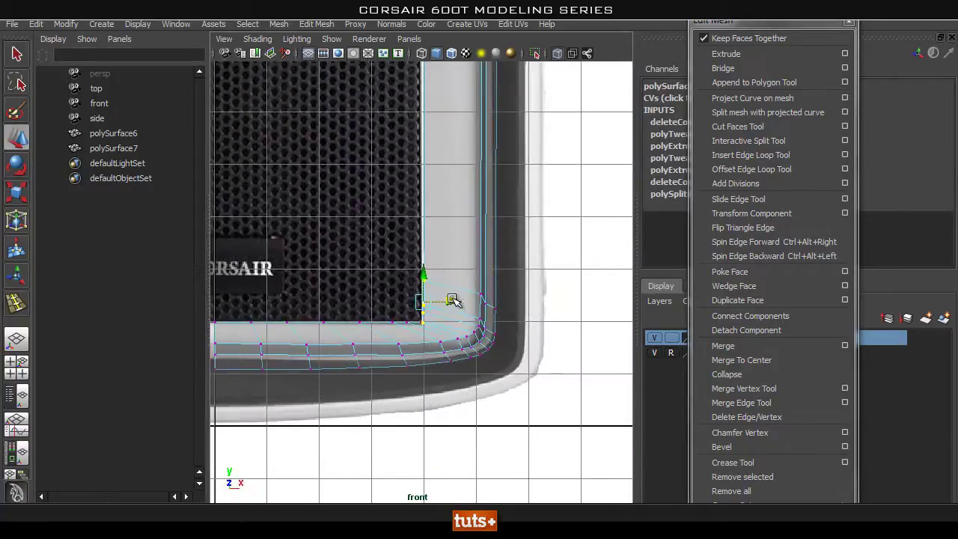
{"action": "middle_click_drag", "start_coordinate": [455, 179], "coordinate": [447, 286], "text": "alt"}
{"action": "right_click_drag", "start_coordinate": [443, 247], "coordinate": [377, 208], "text": "alt"}
{"action": "middle_click_drag", "start_coordinate": [395, 118], "coordinate": [389, 257], "text": "alt"}
{"action": "right_click_drag", "start_coordinate": [408, 232], "coordinate": [381, 180], "text": "alt"}
{"action": "middle_click_drag", "start_coordinate": [386, 176], "coordinate": [382, 188], "text": "alt"}
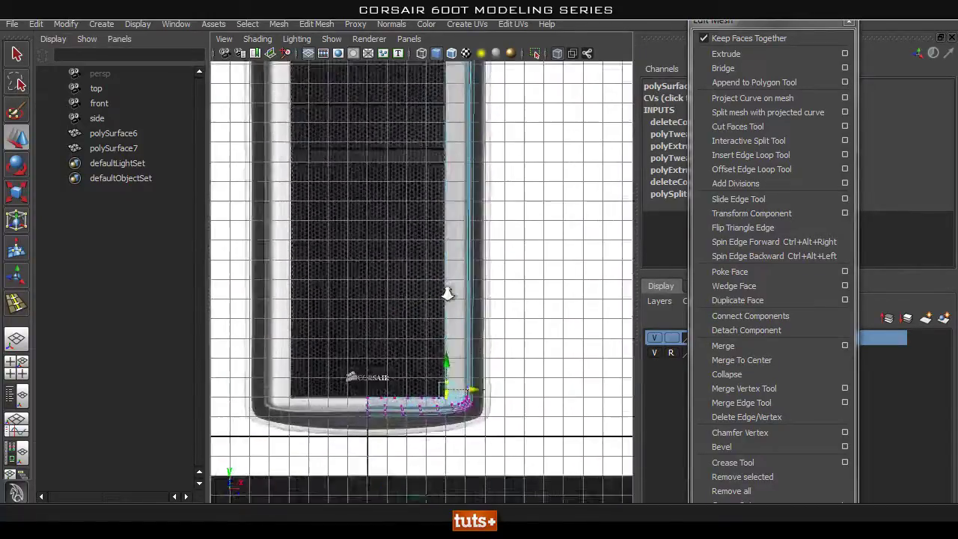
{"action": "right_click_drag", "start_coordinate": [449, 293], "coordinate": [387, 232], "text": "alt"}
{"action": "middle_click_drag", "start_coordinate": [464, 281], "coordinate": [405, 221], "text": "alt"}
{"action": "right_click_drag", "start_coordinate": [349, 259], "coordinate": [434, 235], "text": "alt"}
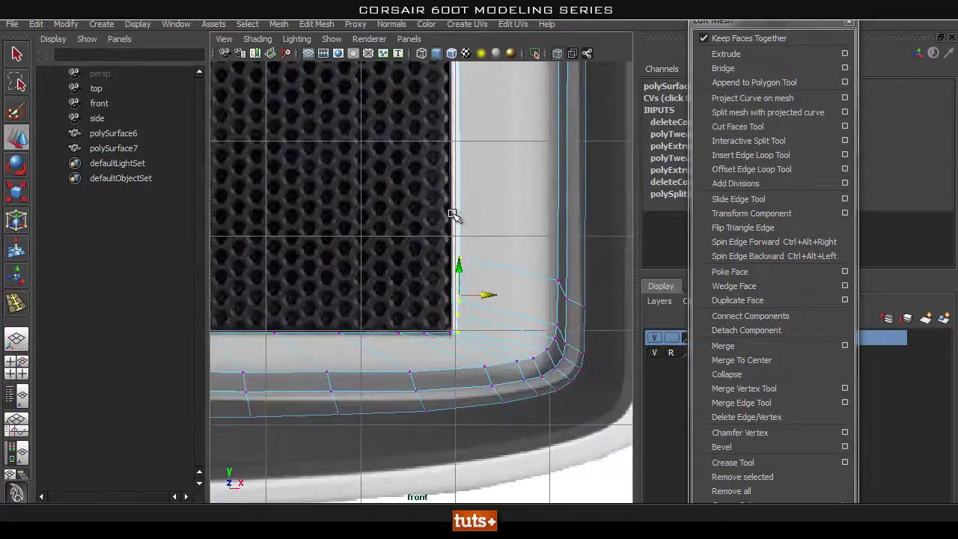
{"action": "left_click", "coordinate": [384, 288]}
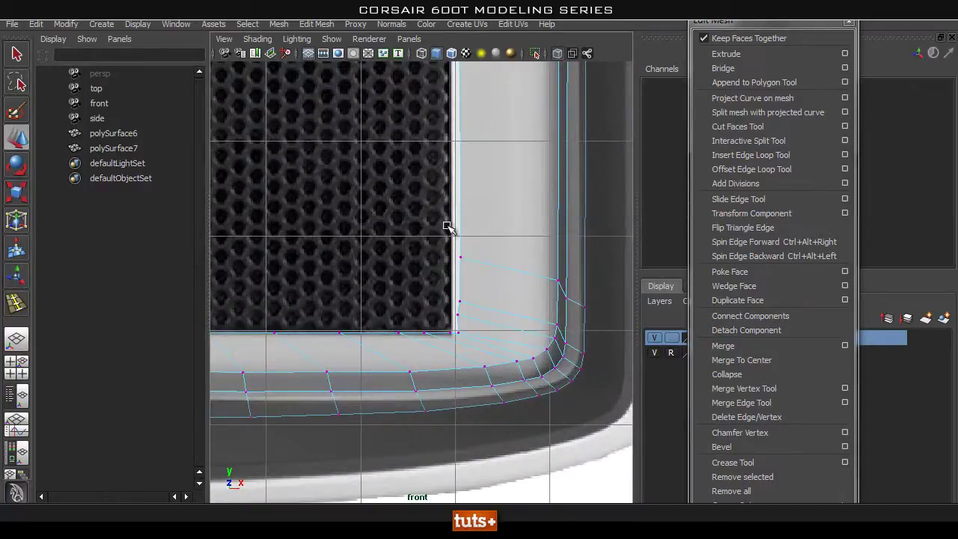
- Scale the four lowest side vertices of the inner edge horizontally so they form a straight vertical line
{"action": "right_click_drag", "start_coordinate": [407, 263], "coordinate": [479, 263], "text": "alt"}
{"action": "left_click_drag", "start_coordinate": [502, 230], "coordinate": [453, 313]}
{"action": "left_click_drag", "start_coordinate": [460, 359], "coordinate": [464, 360]}
{"action": "key", "text": "r"}
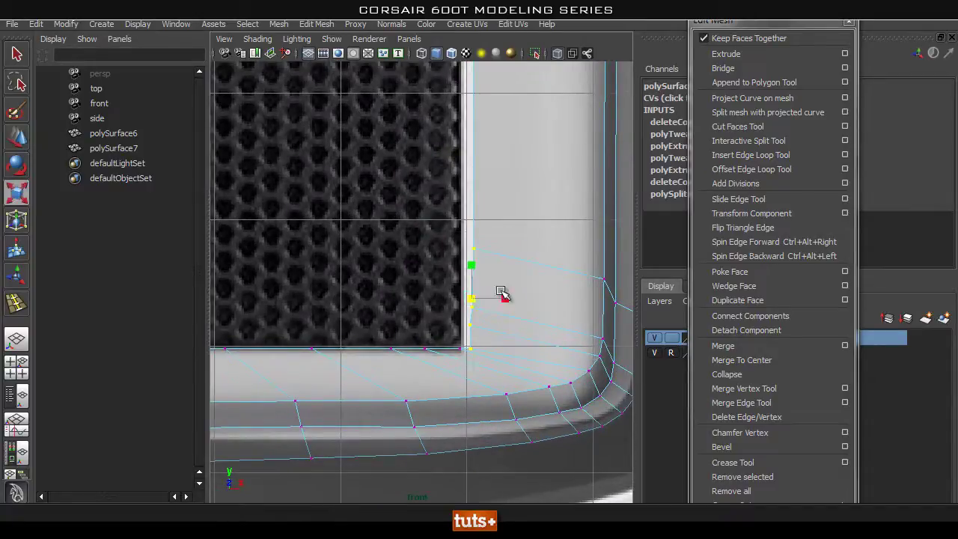
{"action": "left_click_drag", "start_coordinate": [500, 300], "coordinate": [481, 301]}
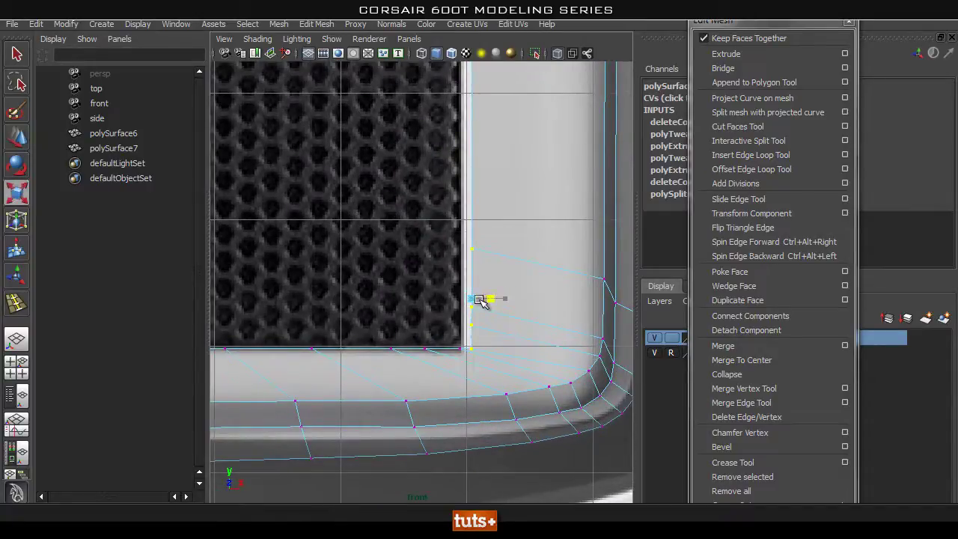
{"action": "key", "text": "w"}
- Check the inner edge's fit against the grille opening along the full side and back at the lower corner
{"action": "scroll", "coordinate": [464, 297], "scroll_direction": "down", "scroll_amount": 2}
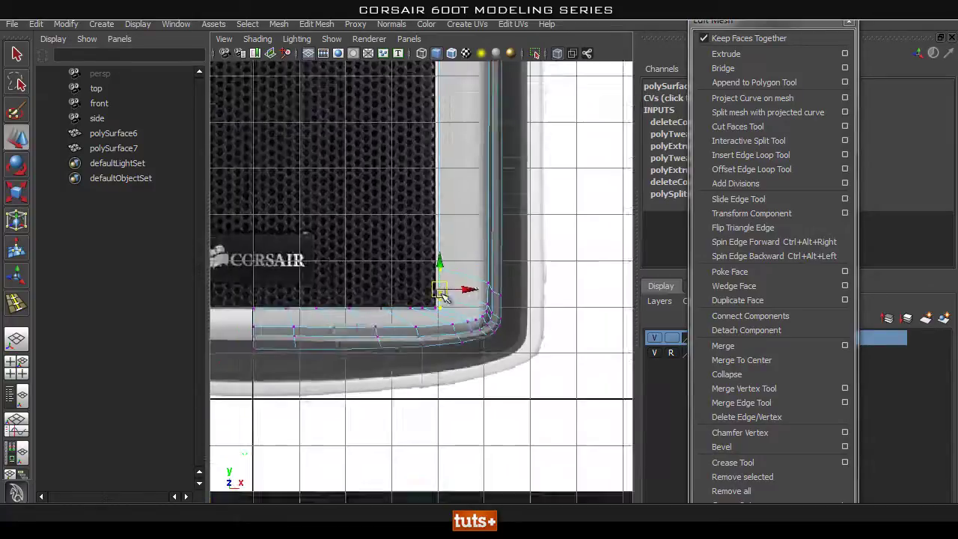
{"action": "scroll", "coordinate": [473, 280], "scroll_direction": "down", "scroll_amount": 6}
{"action": "middle_click_drag", "start_coordinate": [353, 172], "coordinate": [372, 325], "text": "alt"}
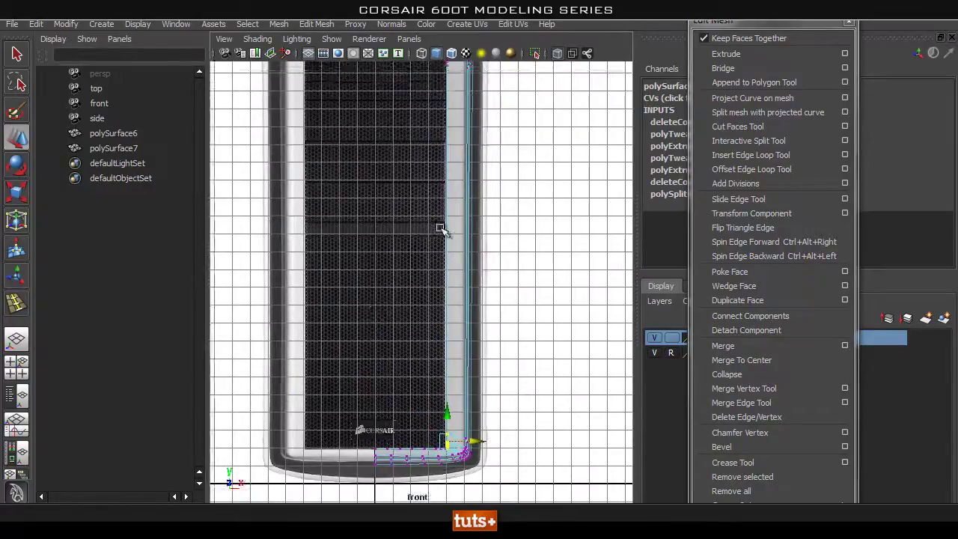
{"action": "scroll", "coordinate": [395, 206], "scroll_direction": "down", "scroll_amount": 1}
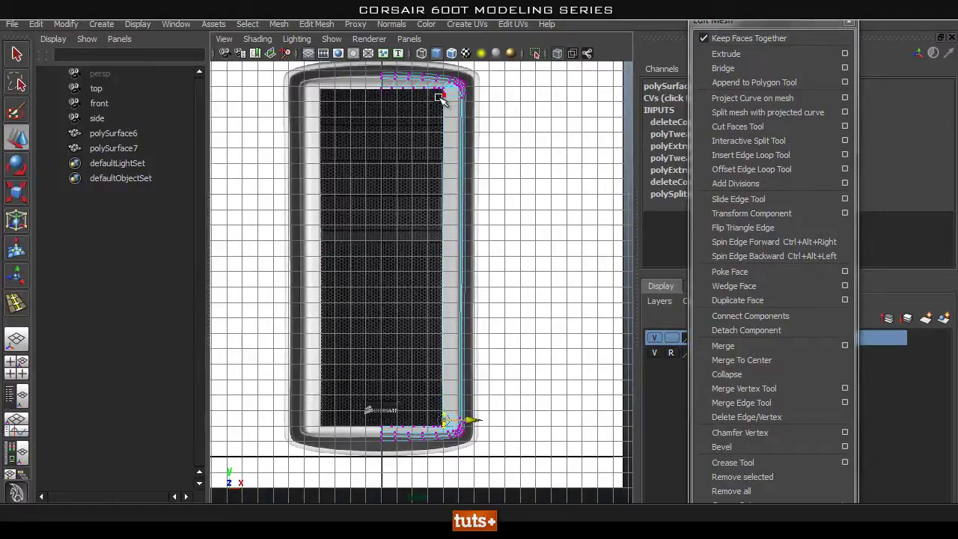
{"action": "scroll", "coordinate": [280, 297], "scroll_direction": "up", "scroll_amount": 3}
{"action": "middle_click_drag", "start_coordinate": [410, 197], "coordinate": [422, 83], "text": "alt"}
{"action": "scroll", "coordinate": [421, 282], "scroll_direction": "up", "scroll_amount": 4}
{"action": "middle_click_drag", "start_coordinate": [424, 277], "coordinate": [370, 236], "text": "alt"}
{"action": "right_click_drag", "start_coordinate": [369, 236], "coordinate": [406, 259], "text": "alt"}
{"action": "middle_click_drag", "start_coordinate": [396, 256], "coordinate": [360, 281], "text": "alt"}
{"action": "right_click_drag", "start_coordinate": [360, 281], "coordinate": [565, 294], "text": "alt"}
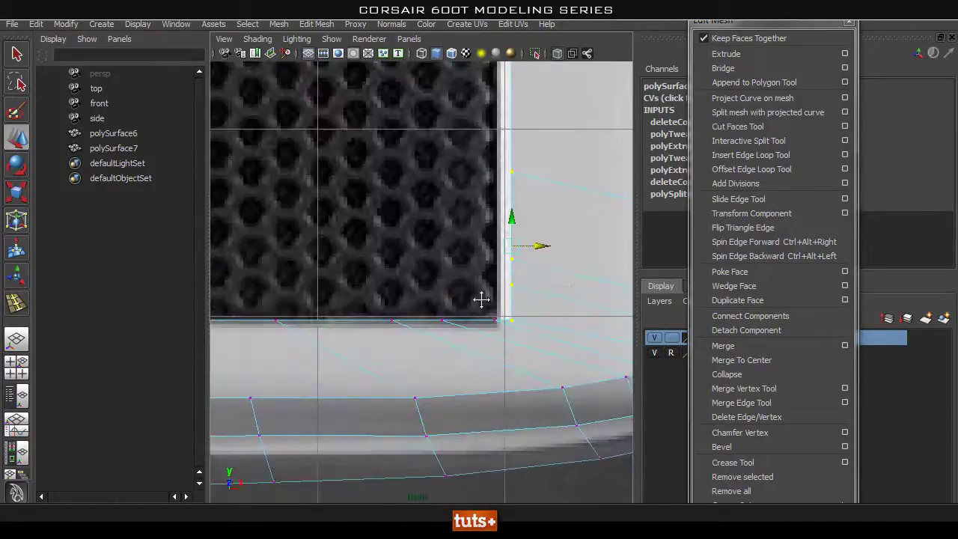
- Slide the nearest vertices above and beside the lower corner close to it along the inner edge
{"action": "middle_click_drag", "start_coordinate": [481, 300], "coordinate": [406, 312], "text": "alt"}
{"action": "left_click_drag", "start_coordinate": [416, 287], "coordinate": [456, 308]}
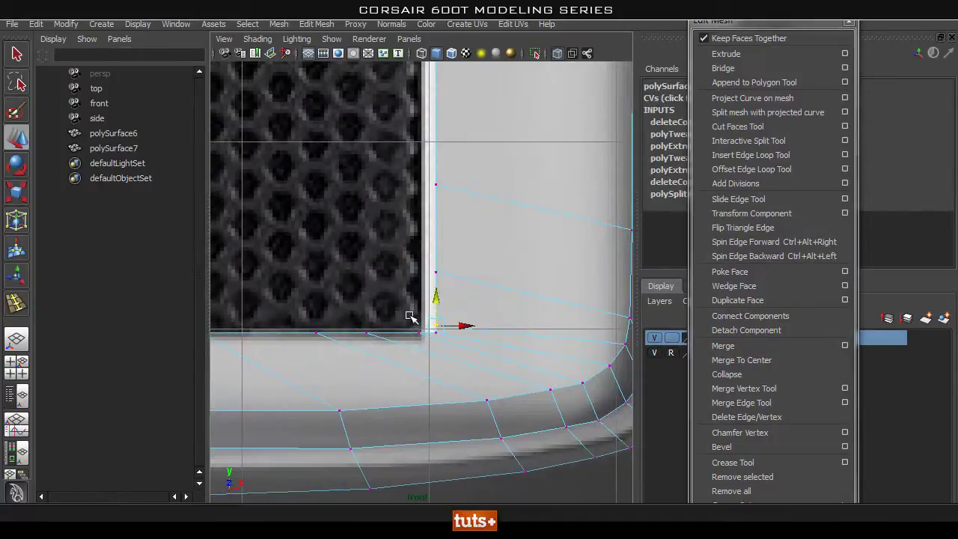
{"action": "left_click_drag", "start_coordinate": [424, 341], "coordinate": [446, 334]}
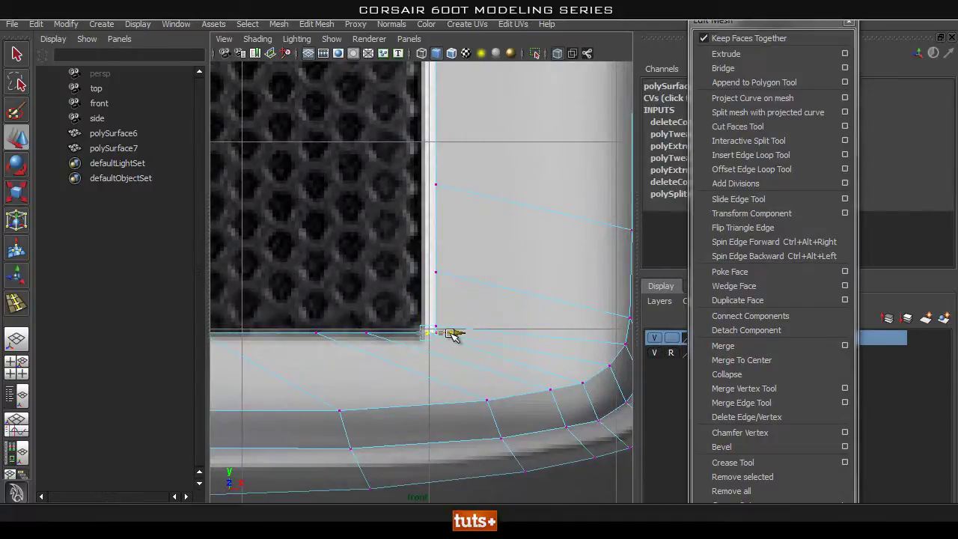
- Lower the next two side vertices toward the corner and slide a bottom inner-edge vertex toward the centre line
{"action": "left_click", "coordinate": [390, 299]}
{"action": "left_click_drag", "start_coordinate": [455, 192], "coordinate": [406, 294]}
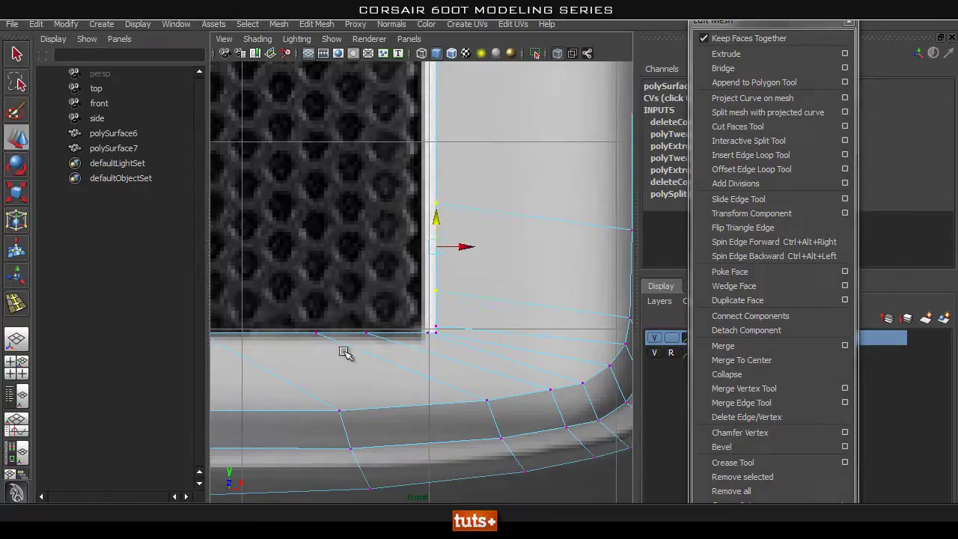
{"action": "mouse_move", "coordinate": [310, 326]}
{"action": "left_mouse_down"}
{"action": "mouse_move", "coordinate": [316, 341]}
{"action": "mouse_move", "coordinate": [305, 330]}
{"action": "left_mouse_up"}
{"action": "right_click_drag", "start_coordinate": [356, 267], "coordinate": [337, 268], "text": "alt"}
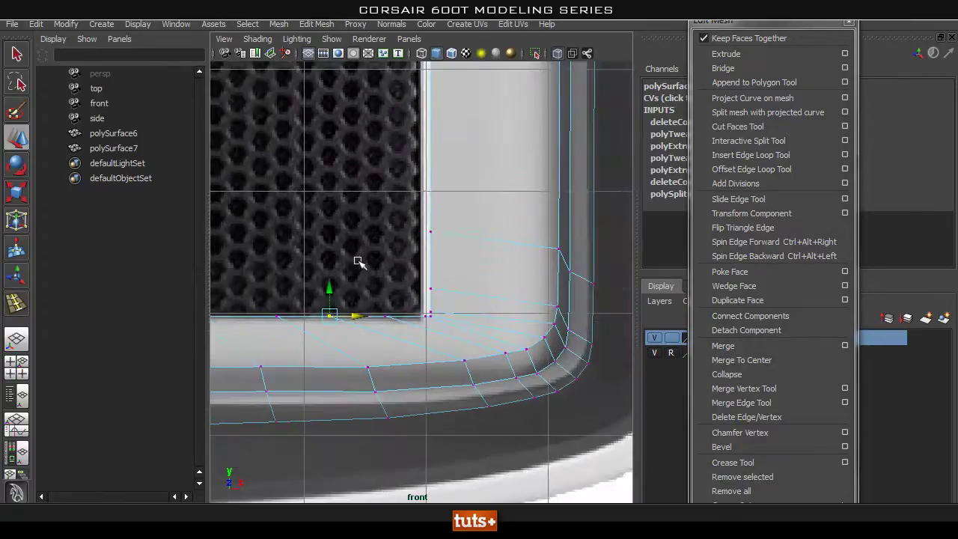
{"action": "left_click", "coordinate": [352, 277]}
- Return the inner panel to object mode, select it whole and turn off X-Ray shading
{"action": "middle_click_drag", "start_coordinate": [248, 288], "coordinate": [409, 272], "text": "alt"}
{"action": "right_click_drag", "start_coordinate": [408, 272], "coordinate": [353, 274], "text": "alt"}
{"action": "middle_click_drag", "start_coordinate": [392, 255], "coordinate": [336, 297], "text": "alt"}
{"action": "right_click_drag", "start_coordinate": [397, 266], "coordinate": [360, 279], "text": "alt"}
{"action": "middle_click_drag", "start_coordinate": [408, 266], "coordinate": [395, 370], "text": "alt"}
{"action": "key", "text": "q"}
{"action": "right_click", "coordinate": [460, 256]}
{"action": "right_click_drag", "start_coordinate": [460, 256], "coordinate": [483, 239]}
{"action": "left_click", "coordinate": [470, 222]}
{"action": "middle_click_drag", "start_coordinate": [433, 151], "coordinate": [456, 236], "text": "alt"}
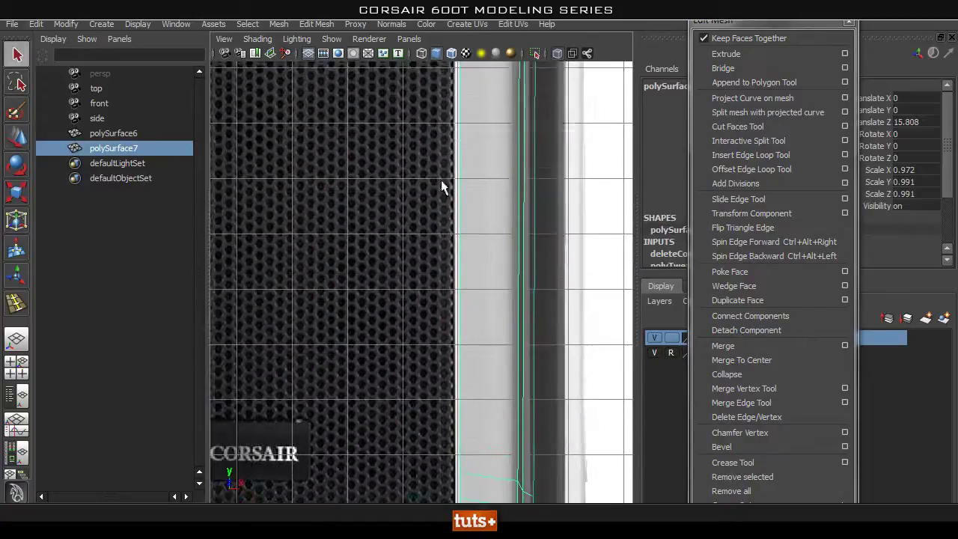
{"action": "left_click", "coordinate": [557, 54]}
- Examine the half panel in the perspective view, including its upper corner, its open centre end and its fit inside the frame
{"action": "key", "text": "space"}
{"action": "left_click_drag", "start_coordinate": [492, 165], "coordinate": [499, 135]}
{"action": "left_click_drag", "start_coordinate": [533, 173], "coordinate": [359, 215], "text": "alt"}
{"action": "right_click_drag", "start_coordinate": [359, 215], "coordinate": [426, 253], "text": "alt"}
{"action": "left_click", "coordinate": [506, 140]}
{"action": "left_click_drag", "start_coordinate": [534, 260], "coordinate": [471, 255], "text": "alt"}
{"action": "left_click", "coordinate": [561, 261]}
{"action": "right_click_drag", "start_coordinate": [471, 254], "coordinate": [487, 270], "text": "alt"}
{"action": "middle_click_drag", "start_coordinate": [488, 269], "coordinate": [463, 294], "text": "alt"}
{"action": "left_click_drag", "start_coordinate": [462, 300], "coordinate": [397, 313], "text": "alt"}
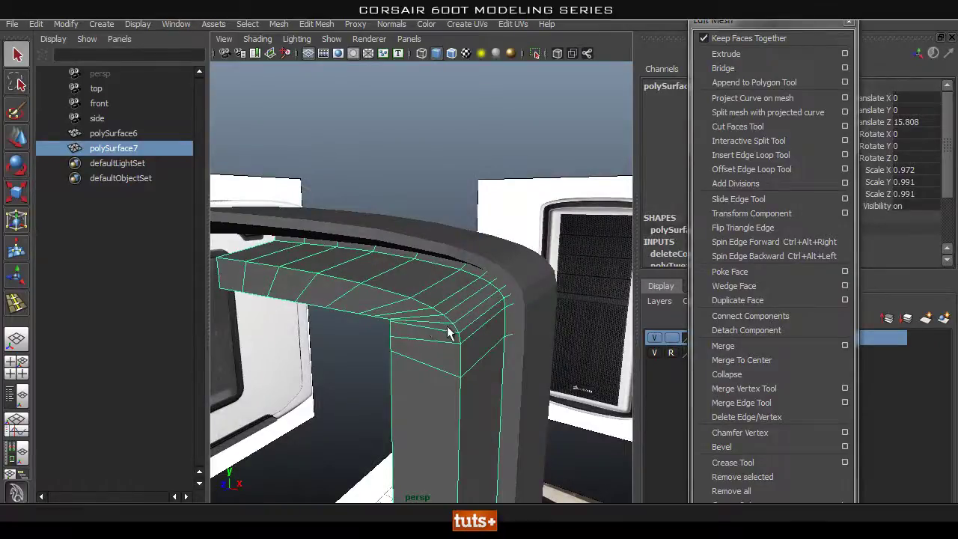
{"action": "left_click_drag", "start_coordinate": [481, 307], "coordinate": [463, 296], "text": "alt"}
{"action": "right_click_drag", "start_coordinate": [408, 301], "coordinate": [431, 304], "text": "alt"}
{"action": "right_click_drag", "start_coordinate": [329, 289], "coordinate": [284, 299], "text": "alt"}
{"action": "left_click_drag", "start_coordinate": [284, 300], "coordinate": [368, 282], "text": "alt"}
{"action": "right_click_drag", "start_coordinate": [368, 282], "coordinate": [425, 278], "text": "alt"}
{"action": "right_click_drag", "start_coordinate": [378, 246], "coordinate": [517, 224], "text": "alt"}
{"action": "middle_click_drag", "start_coordinate": [517, 221], "coordinate": [477, 282], "text": "alt"}
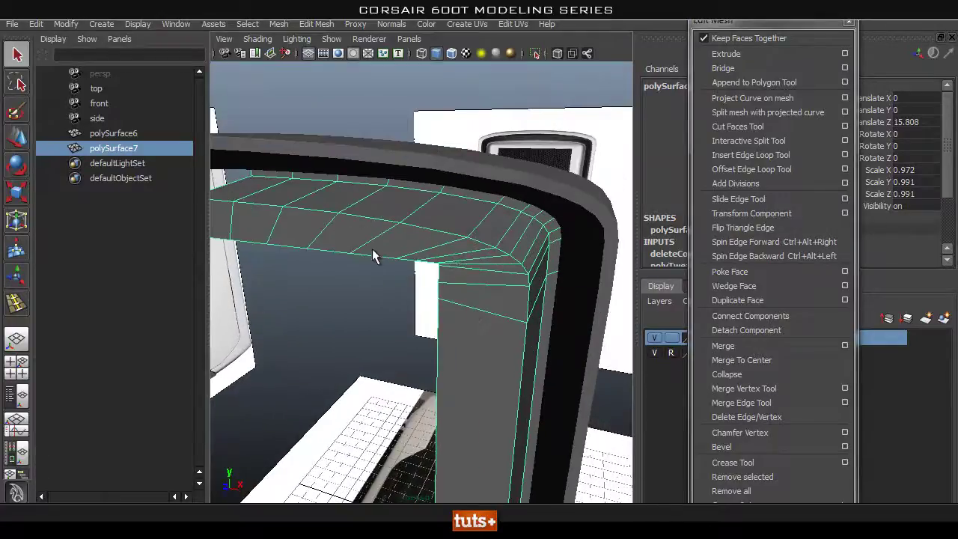
{"action": "left_click_drag", "start_coordinate": [382, 254], "coordinate": [409, 229], "text": "alt"}
{"action": "left_click_drag", "start_coordinate": [354, 208], "coordinate": [368, 209], "text": "alt"}
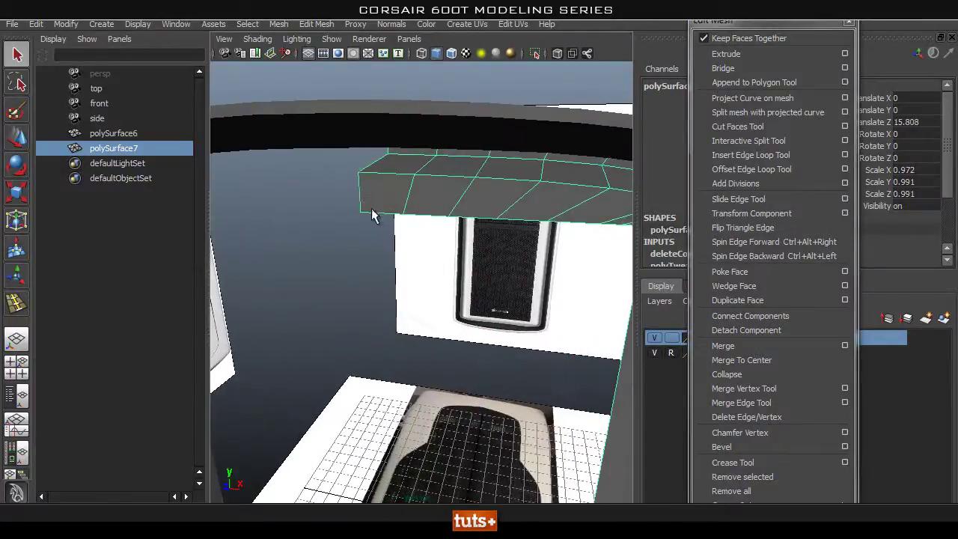
{"action": "right_click_drag", "start_coordinate": [464, 196], "coordinate": [394, 220], "text": "alt"}
{"action": "left_click_drag", "start_coordinate": [394, 220], "coordinate": [436, 250], "text": "alt"}
{"action": "right_click_drag", "start_coordinate": [437, 250], "coordinate": [461, 201], "text": "alt"}
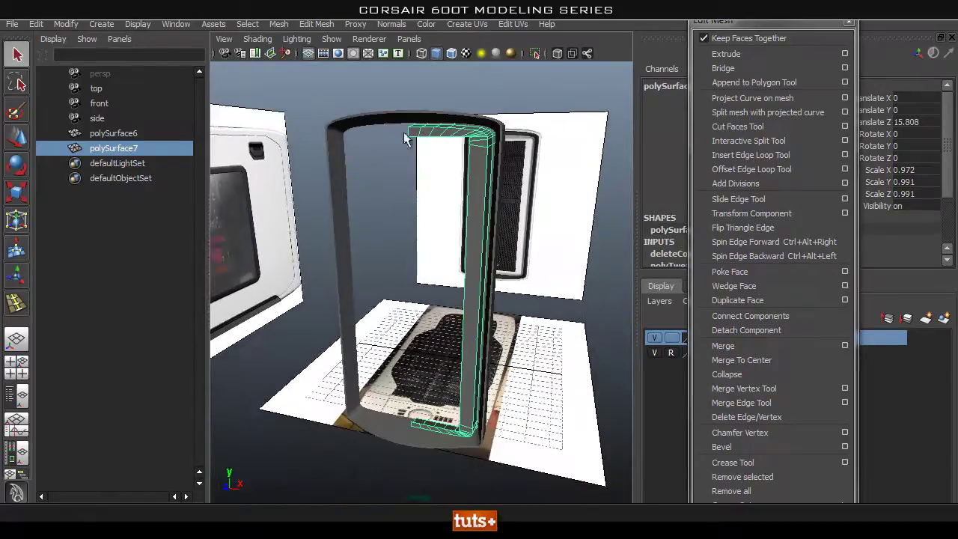
- Duplicate the half panel and mirror the copy by setting its Scale X to -0.972
{"action": "key", "text": "ctrl+d"}
{"action": "key", "text": "r"}
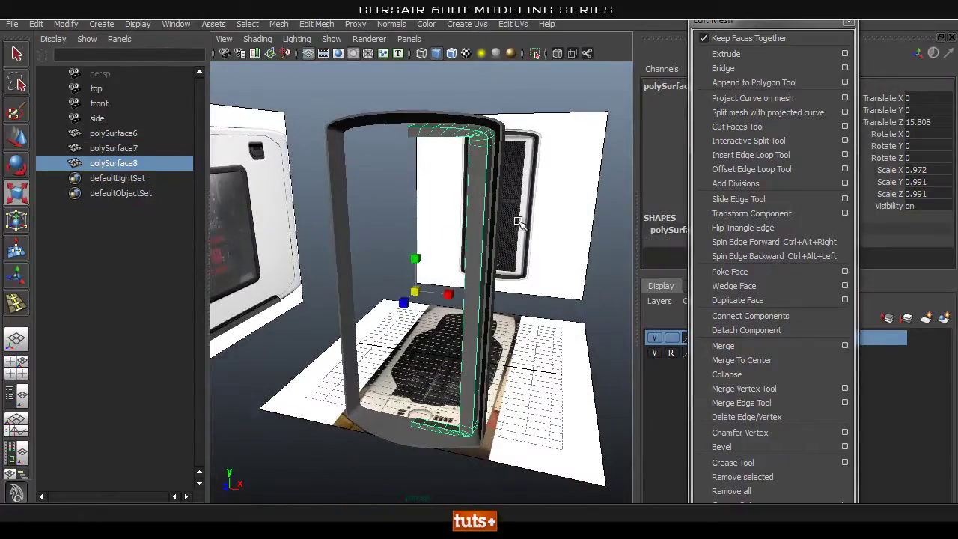
{"action": "right_click_drag", "start_coordinate": [547, 248], "coordinate": [530, 225], "text": "alt"}
{"action": "left_click_drag", "start_coordinate": [530, 226], "coordinate": [540, 219], "text": "alt"}
{"action": "left_click_drag", "start_coordinate": [758, 23], "coordinate": [711, 28]}
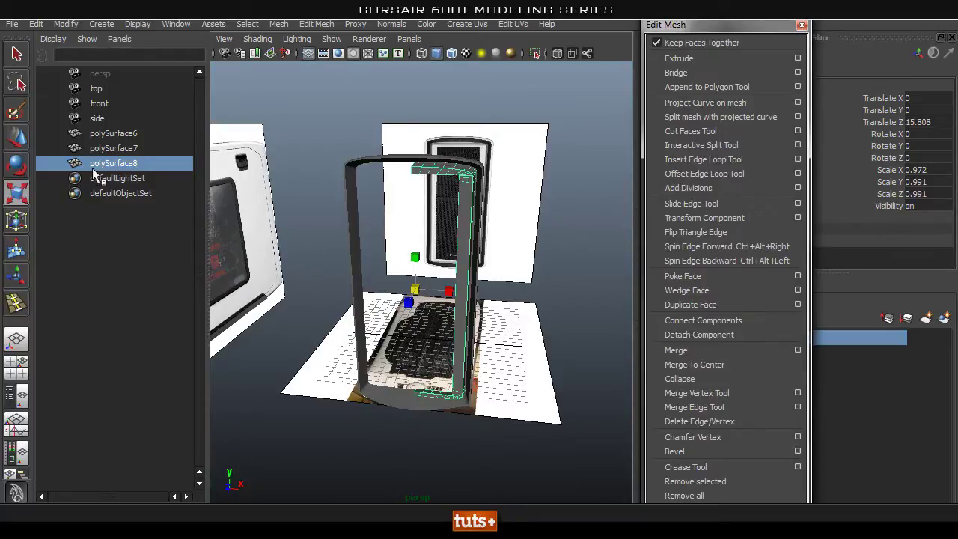
{"action": "left_click", "coordinate": [905, 170]}
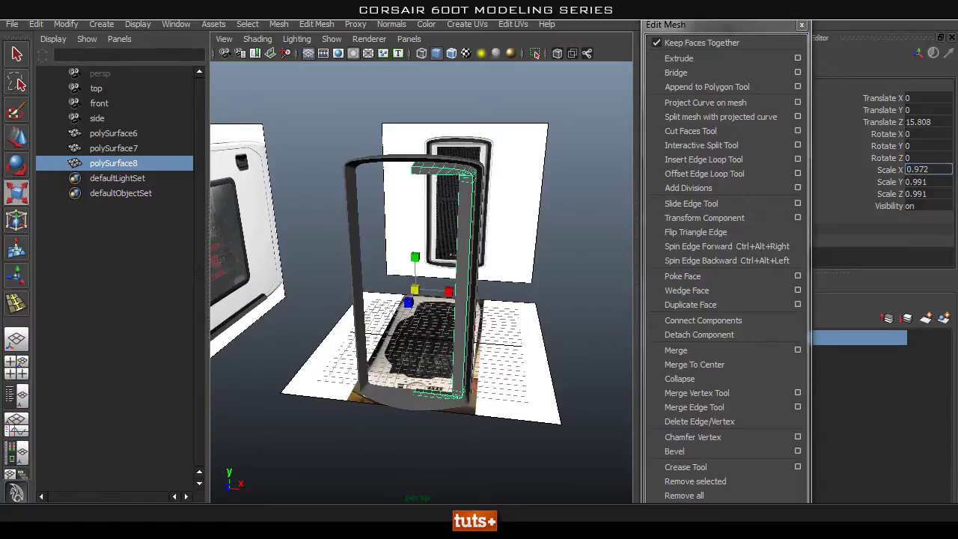
{"action": "type", "text": "-"}
{"action": "key", "text": "Return"}
{"action": "left_click", "coordinate": [525, 244]}
- Select both inner panel halves and combine them into one mesh
{"action": "left_click_drag", "start_coordinate": [392, 229], "coordinate": [357, 224], "text": "alt"}
{"action": "right_click_drag", "start_coordinate": [357, 224], "coordinate": [463, 244], "text": "alt"}
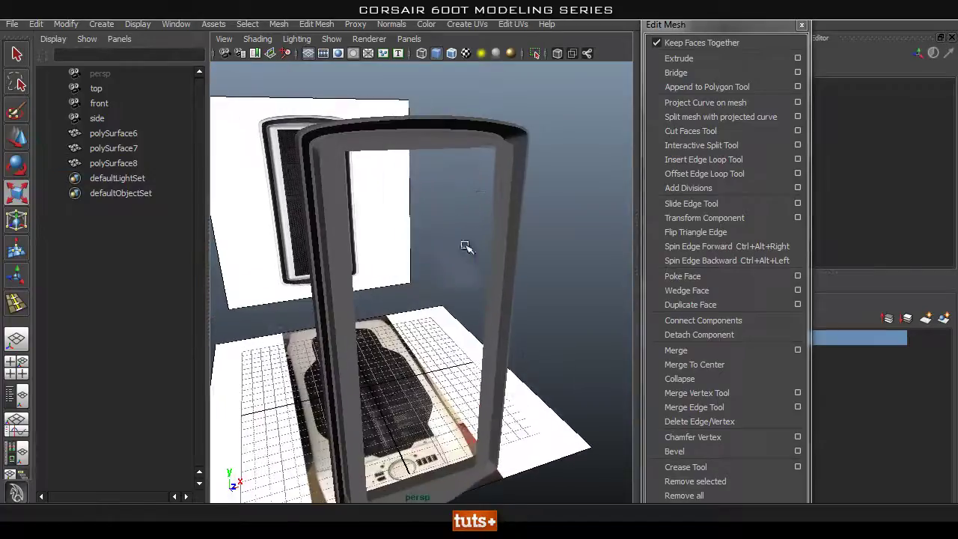
{"action": "left_click", "coordinate": [473, 141]}
{"action": "key", "text": "q"}
{"action": "left_click", "coordinate": [384, 143], "text": "shift"}
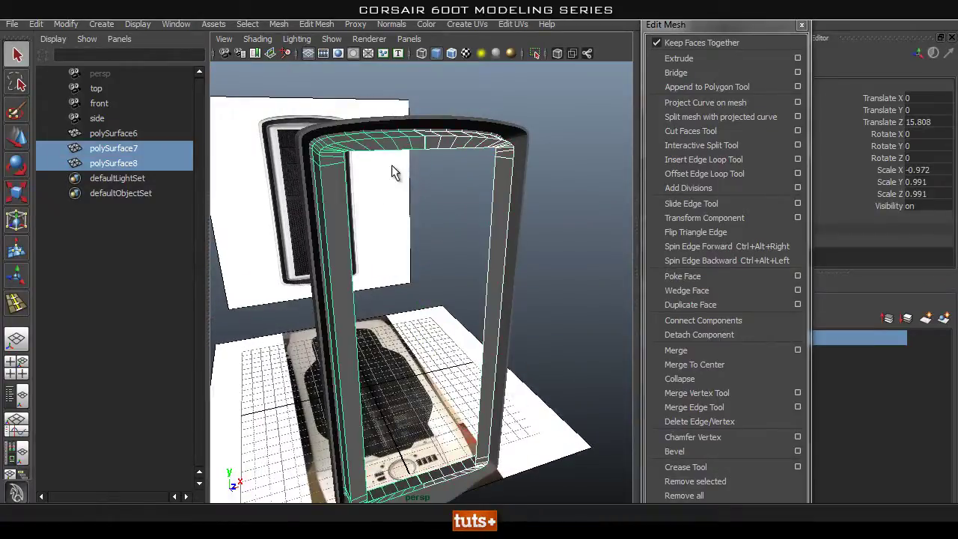
{"action": "left_click", "coordinate": [274, 24]}
{"action": "left_click", "coordinate": [277, 40]}
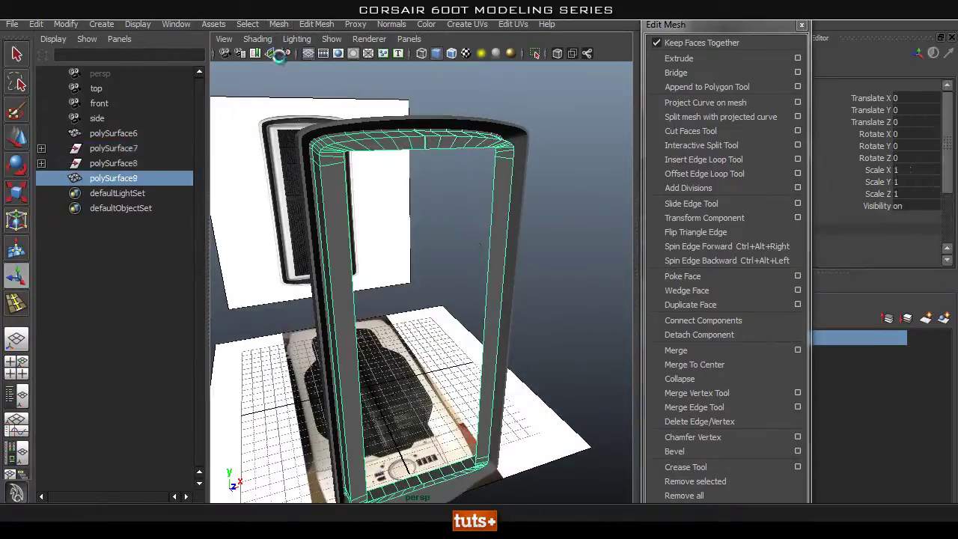
- Delete the combined panel's construction history and remove the leftover polySurface8 node
{"action": "left_click_drag", "start_coordinate": [529, 277], "coordinate": [274, 254], "text": "alt"}
{"action": "left_click", "coordinate": [36, 24]}
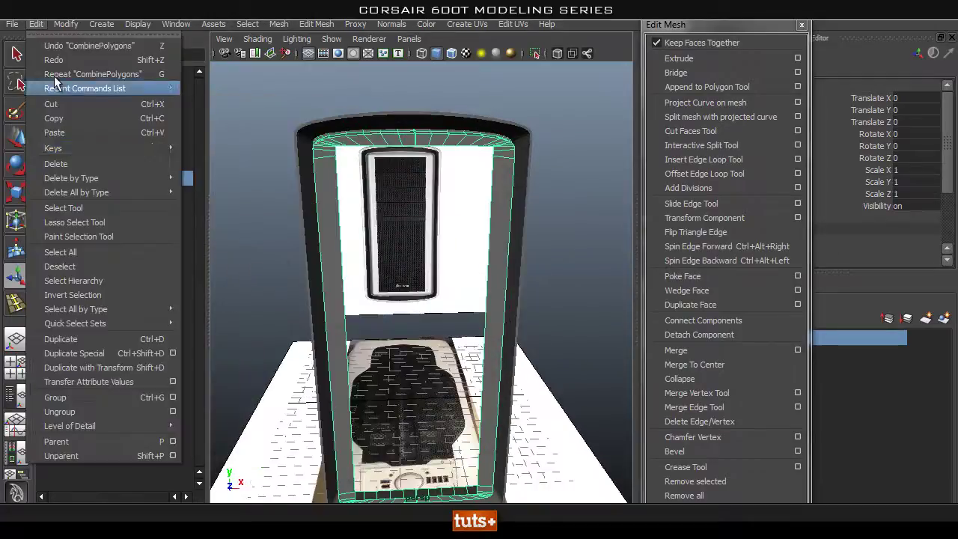
{"action": "mouse_move", "coordinate": [142, 193]}
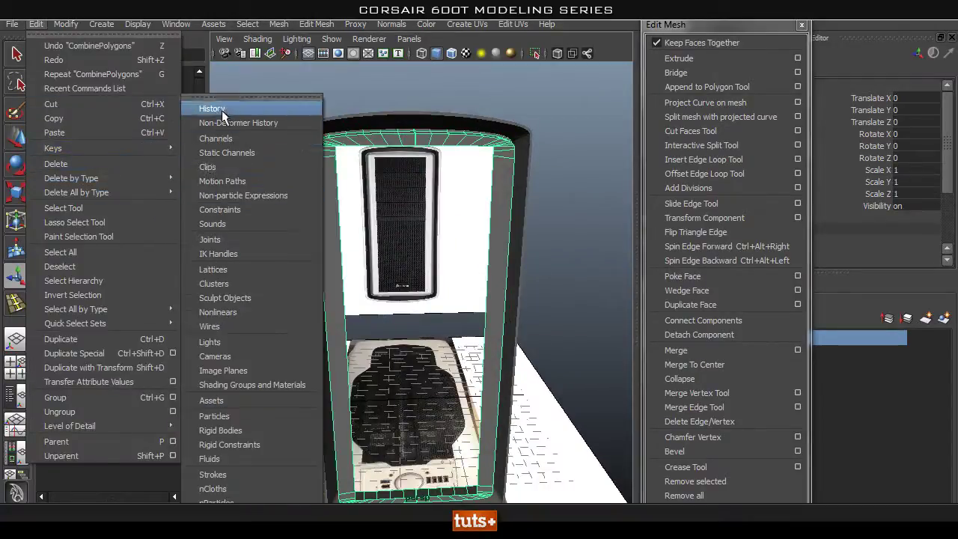
{"action": "left_click", "coordinate": [211, 108]}
{"action": "left_click", "coordinate": [111, 150]}
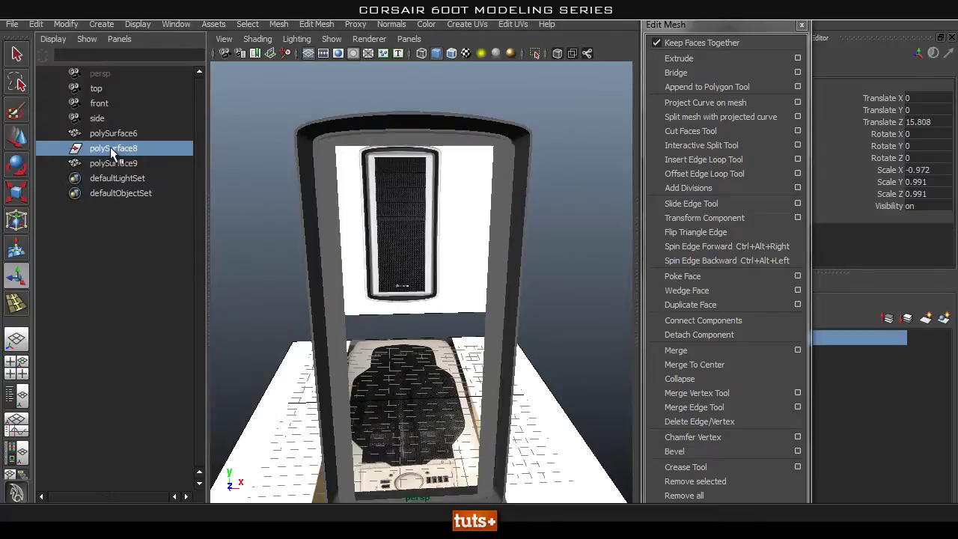
{"action": "key", "text": "Delete"}
- Select the vertex pairs along the combined inner panel's top centre seam in the front view
{"action": "left_click", "coordinate": [113, 146]}
{"action": "left_click_drag", "start_coordinate": [491, 206], "coordinate": [458, 247], "text": "alt"}
{"action": "key", "text": "space"}
{"action": "right_click_drag", "start_coordinate": [459, 247], "coordinate": [374, 262], "text": "alt"}
{"action": "middle_click_drag", "start_coordinate": [375, 262], "coordinate": [419, 342], "text": "alt"}
{"action": "middle_click_drag", "start_coordinate": [384, 205], "coordinate": [442, 419], "text": "alt"}
{"action": "middle_click_drag", "start_coordinate": [432, 224], "coordinate": [415, 370], "text": "alt"}
{"action": "right_click_drag", "start_coordinate": [414, 370], "coordinate": [696, 359], "text": "alt"}
{"action": "middle_click_drag", "start_coordinate": [430, 366], "coordinate": [431, 331], "text": "alt"}
{"action": "right_click_drag", "start_coordinate": [487, 333], "coordinate": [379, 263], "text": "alt"}
{"action": "left_click_drag", "start_coordinate": [378, 178], "coordinate": [476, 469]}
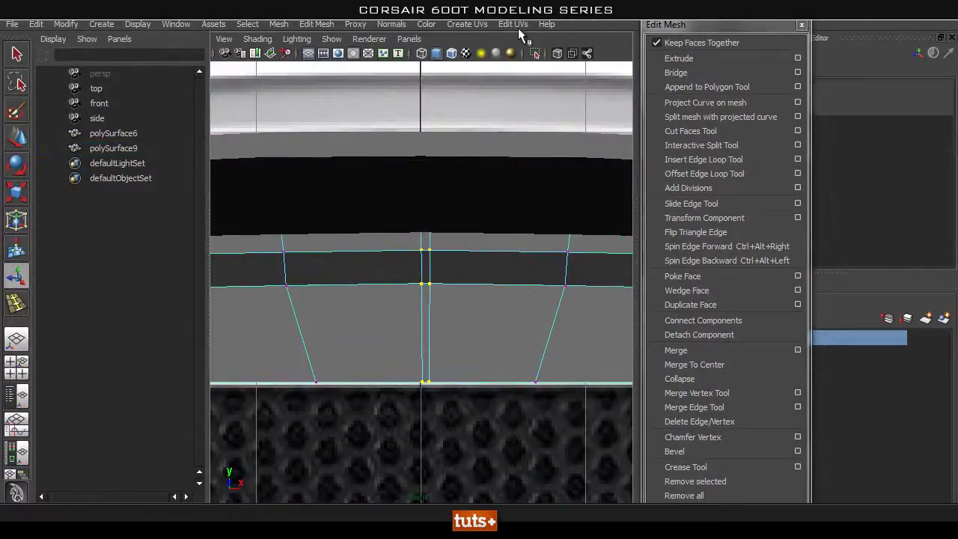
- Isolate the combined inner panel and select all the vertices along its top centre seam
{"action": "key", "text": "q"}
{"action": "right_click_drag", "start_coordinate": [478, 265], "coordinate": [531, 264]}
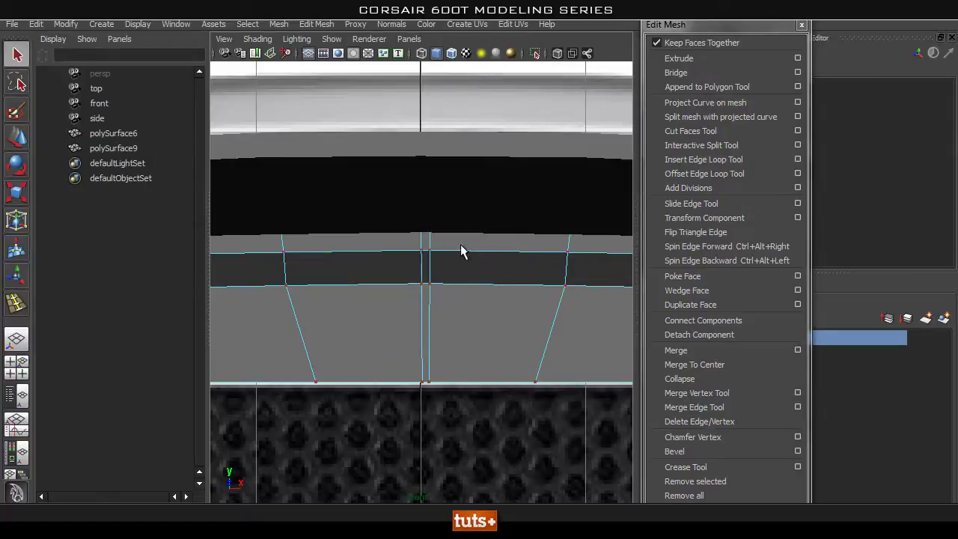
{"action": "left_click", "coordinate": [537, 53]}
{"action": "left_click", "coordinate": [535, 53]}
{"action": "right_click_drag", "start_coordinate": [496, 266], "coordinate": [547, 248]}
{"action": "left_click", "coordinate": [509, 277]}
{"action": "left_click", "coordinate": [537, 52]}
{"action": "right_click_drag", "start_coordinate": [475, 266], "coordinate": [383, 251]}
{"action": "left_click_drag", "start_coordinate": [470, 499], "coordinate": [382, 191]}
- Merge the selected top seam vertices with a threshold of 0.2
{"action": "right_click_drag", "start_coordinate": [464, 286], "coordinate": [563, 221], "text": "shift"}
{"action": "left_click_drag", "start_coordinate": [895, 55], "coordinate": [603, 113]}
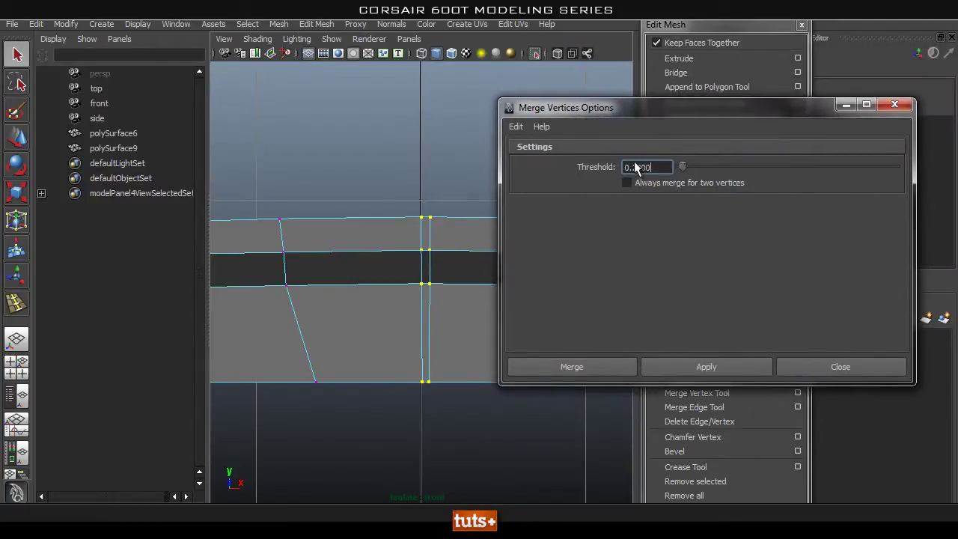
{"action": "left_click", "coordinate": [699, 366]}
- Merge the vertices at the inner panel's bottom centre seam with the same 0.2 threshold and close the merge options
{"action": "middle_click_drag", "start_coordinate": [381, 335], "coordinate": [370, 366], "text": "alt"}
{"action": "key", "text": "space"}
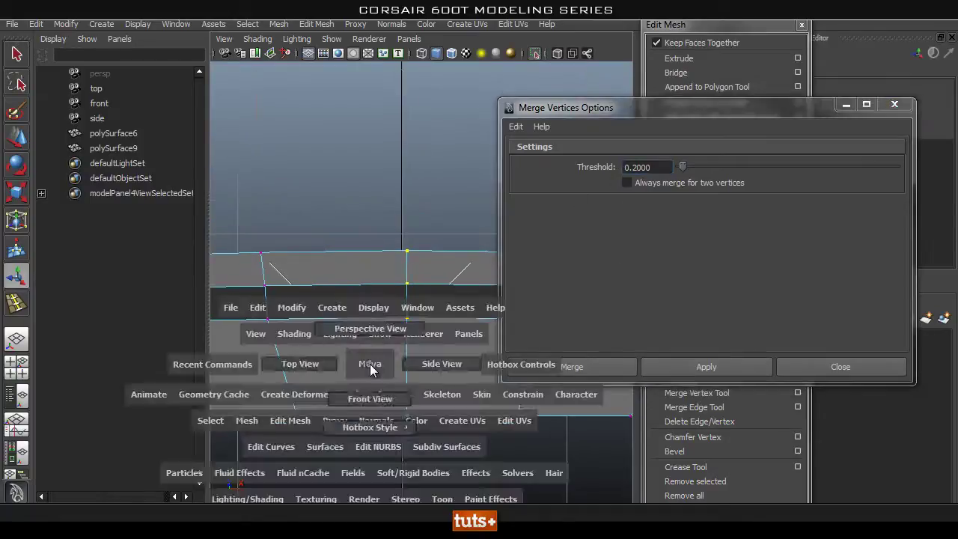
{"action": "left_click_drag", "start_coordinate": [370, 366], "coordinate": [370, 323]}
{"action": "key", "text": "f"}
{"action": "mouse_move", "coordinate": [280, 327]}
{"action": "left_mouse_down", "text": "alt"}
{"action": "mouse_move", "coordinate": [515, 345]}
{"action": "mouse_move", "coordinate": [573, 321]}
{"action": "mouse_move", "coordinate": [603, 276]}
{"action": "mouse_move", "coordinate": [460, 287]}
{"action": "mouse_move", "coordinate": [342, 331]}
{"action": "mouse_move", "coordinate": [297, 327]}
{"action": "left_mouse_up", "text": "alt"}
{"action": "left_click_drag", "start_coordinate": [420, 358], "coordinate": [488, 271], "text": "alt"}
{"action": "right_click_drag", "start_coordinate": [383, 307], "coordinate": [374, 128], "text": "alt"}
{"action": "key", "text": "space"}
{"action": "left_click_drag", "start_coordinate": [429, 327], "coordinate": [486, 327]}
{"action": "key", "text": "space"}
{"action": "left_click_drag", "start_coordinate": [427, 346], "coordinate": [426, 370]}
{"action": "right_click_drag", "start_coordinate": [426, 369], "coordinate": [358, 288], "text": "alt"}
{"action": "middle_click_drag", "start_coordinate": [358, 288], "coordinate": [355, 38], "text": "alt"}
{"action": "middle_click_drag", "start_coordinate": [413, 374], "coordinate": [411, 94], "text": "alt"}
{"action": "right_click_drag", "start_coordinate": [385, 322], "coordinate": [419, 430], "text": "alt"}
{"action": "left_click", "coordinate": [588, 366]}
- Return the merged inner panel to object mode and preview it smoothed, examining its upper corner in the perspective view
{"action": "key", "text": "space"}
{"action": "left_click_drag", "start_coordinate": [402, 280], "coordinate": [397, 252]}
{"action": "left_click_drag", "start_coordinate": [403, 308], "coordinate": [412, 359], "text": "alt"}
{"action": "key", "text": "f"}
{"action": "left_click_drag", "start_coordinate": [441, 320], "coordinate": [364, 239], "text": "alt"}
{"action": "key", "text": "q"}
{"action": "right_click_drag", "start_coordinate": [381, 227], "coordinate": [427, 198]}
{"action": "left_click", "coordinate": [382, 254]}
{"action": "key", "text": "3"}
{"action": "left_click", "coordinate": [452, 187]}
{"action": "mouse_move", "coordinate": [374, 274]}
{"action": "left_mouse_down", "text": "alt"}
{"action": "mouse_move", "coordinate": [402, 254]}
{"action": "mouse_move", "coordinate": [365, 260]}
{"action": "left_mouse_up", "text": "alt"}
{"action": "middle_click_drag", "start_coordinate": [380, 252], "coordinate": [367, 351], "text": "alt"}
{"action": "right_click_drag", "start_coordinate": [332, 316], "coordinate": [415, 286], "text": "alt"}
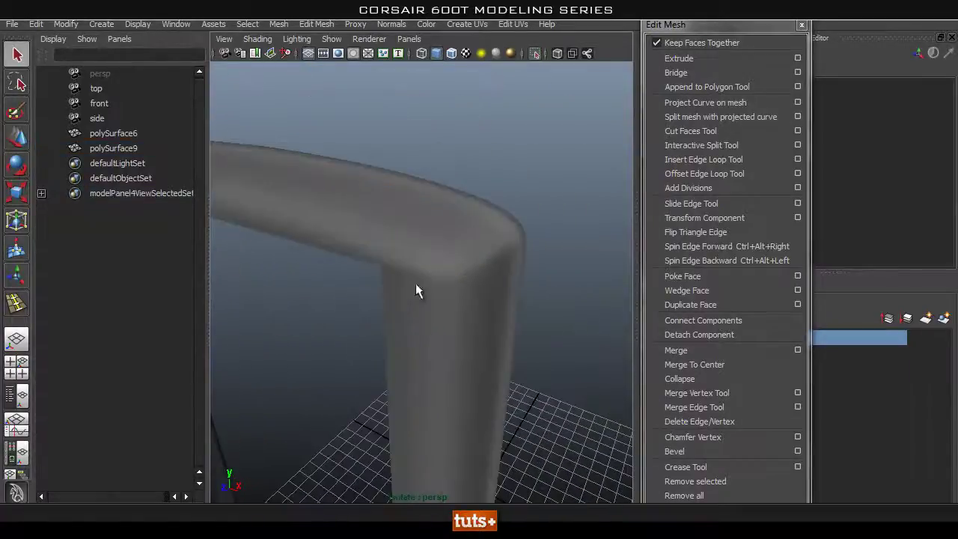
- Show the inner panel unsmoothed, compare its top corner with the surrounding frame, and isolate the panel again
{"action": "left_click", "coordinate": [416, 286]}
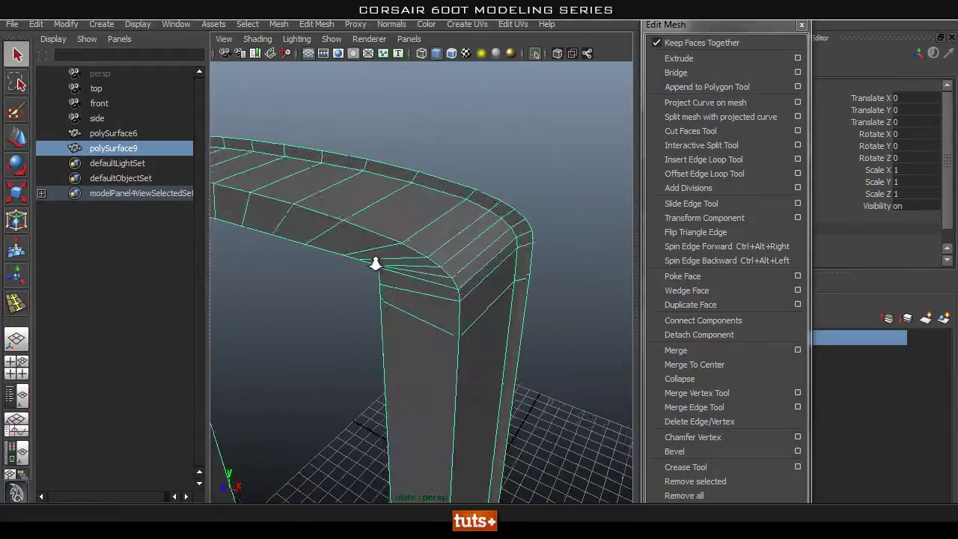
{"action": "left_click_drag", "start_coordinate": [360, 266], "coordinate": [427, 244], "text": "alt"}
{"action": "left_click_drag", "start_coordinate": [518, 113], "coordinate": [541, 86], "text": "alt"}
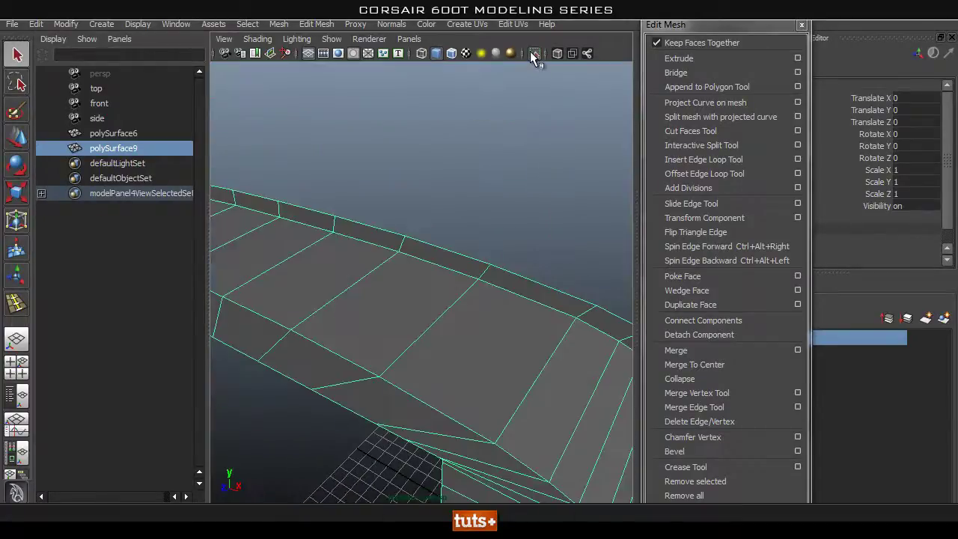
{"action": "left_click", "coordinate": [532, 53]}
{"action": "left_click_drag", "start_coordinate": [505, 187], "coordinate": [483, 230], "text": "alt"}
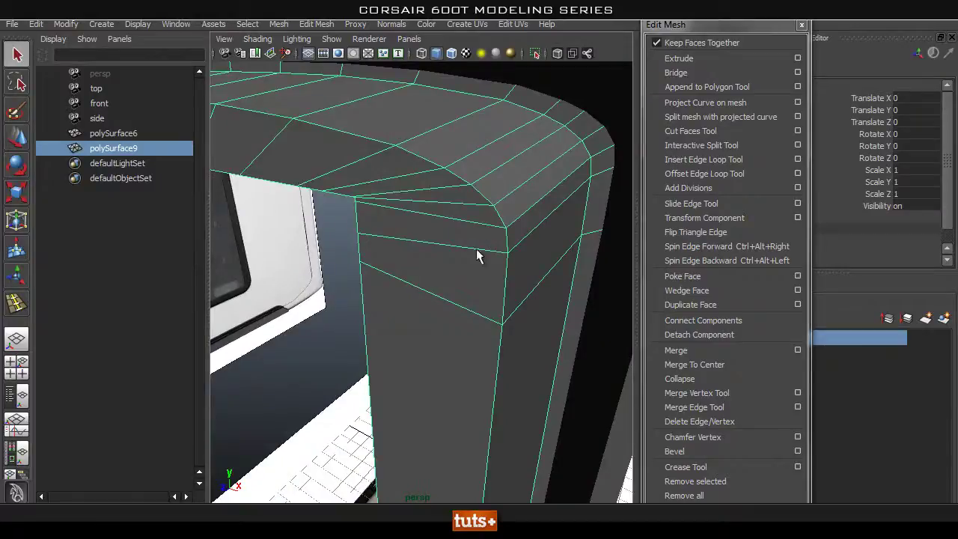
{"action": "left_click_drag", "start_coordinate": [302, 334], "coordinate": [315, 310], "text": "alt"}
{"action": "middle_click_drag", "start_coordinate": [445, 199], "coordinate": [426, 264], "text": "alt"}
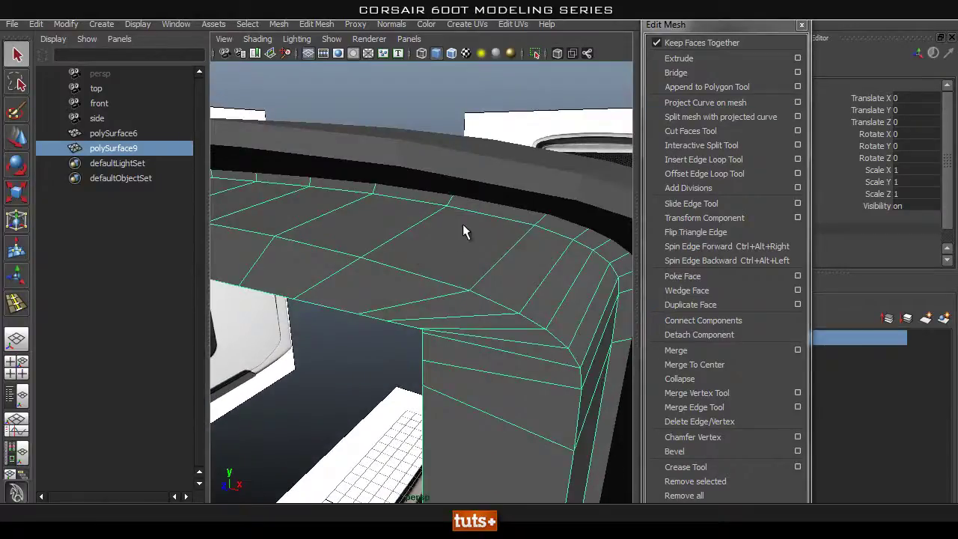
{"action": "left_click", "coordinate": [533, 56]}
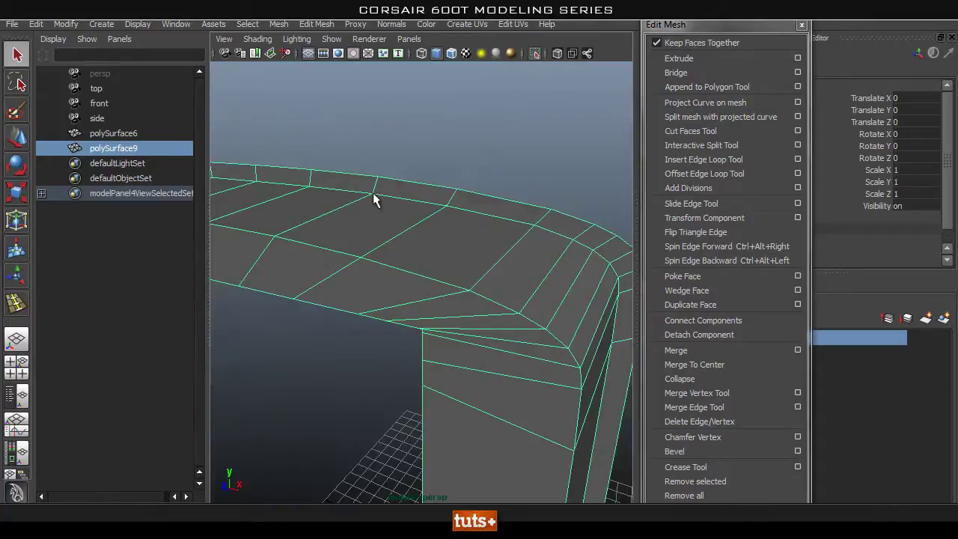
- Insert supporting edge loops along the inner panel's outer rim, close to its existing edges
{"action": "middle_click_drag", "start_coordinate": [379, 193], "coordinate": [382, 203], "text": "alt"}
{"action": "scroll", "coordinate": [382, 204], "scroll_direction": "up", "scroll_amount": 3}
{"action": "left_click", "coordinate": [736, 166]}
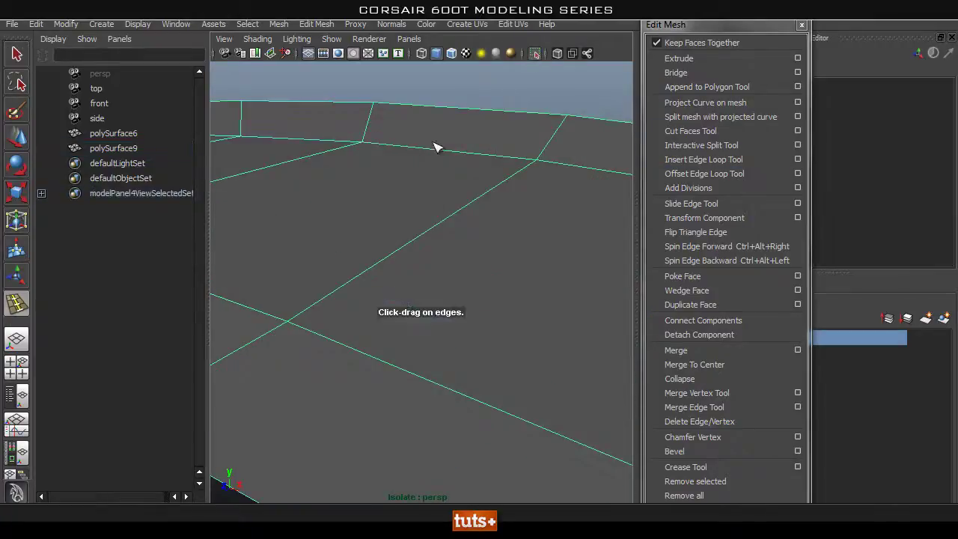
{"action": "scroll", "coordinate": [400, 171], "scroll_direction": "down", "scroll_amount": 4}
{"action": "left_click_drag", "start_coordinate": [390, 201], "coordinate": [394, 184]}
{"action": "left_click_drag", "start_coordinate": [394, 184], "coordinate": [423, 239], "text": "alt"}
{"action": "middle_click_drag", "start_coordinate": [392, 341], "coordinate": [442, 303], "text": "alt"}
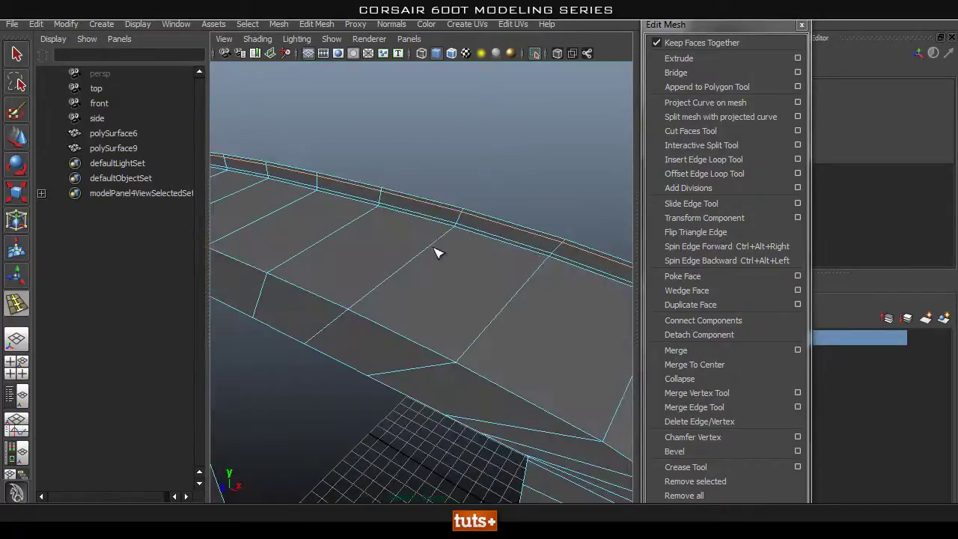
{"action": "left_click_drag", "start_coordinate": [452, 229], "coordinate": [455, 229]}
- Preview the inner panel smoothed in object mode and examine the sharpness of its outer rim
{"action": "key", "text": "q"}
{"action": "right_click_drag", "start_coordinate": [459, 217], "coordinate": [507, 185]}
{"action": "left_click", "coordinate": [461, 231]}
{"action": "key", "text": "3"}
{"action": "left_click", "coordinate": [495, 218]}
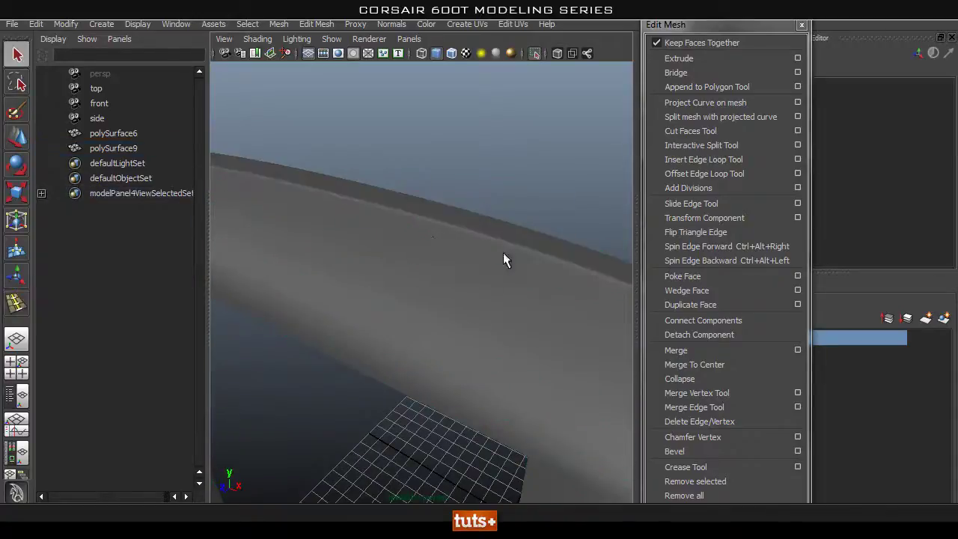
{"action": "right_click_drag", "start_coordinate": [488, 244], "coordinate": [453, 244], "text": "alt"}
{"action": "right_click_drag", "start_coordinate": [385, 253], "coordinate": [430, 258], "text": "alt"}
- Insert an edge loop around the inner panel's sloped face near its front edge, and display the panel smoothed
{"action": "left_click", "coordinate": [430, 256]}
{"action": "key", "text": "1"}
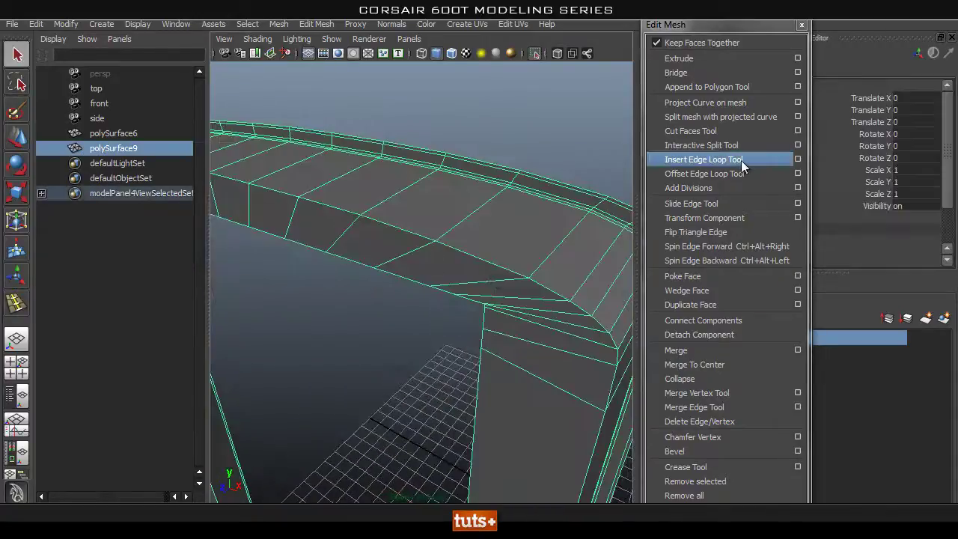
{"action": "left_click", "coordinate": [741, 161]}
{"action": "left_click_drag", "start_coordinate": [445, 246], "coordinate": [457, 234]}
{"action": "key", "text": "q"}
{"action": "right_click_drag", "start_coordinate": [457, 234], "coordinate": [467, 213]}
{"action": "left_click", "coordinate": [468, 211]}
{"action": "key", "text": "3"}
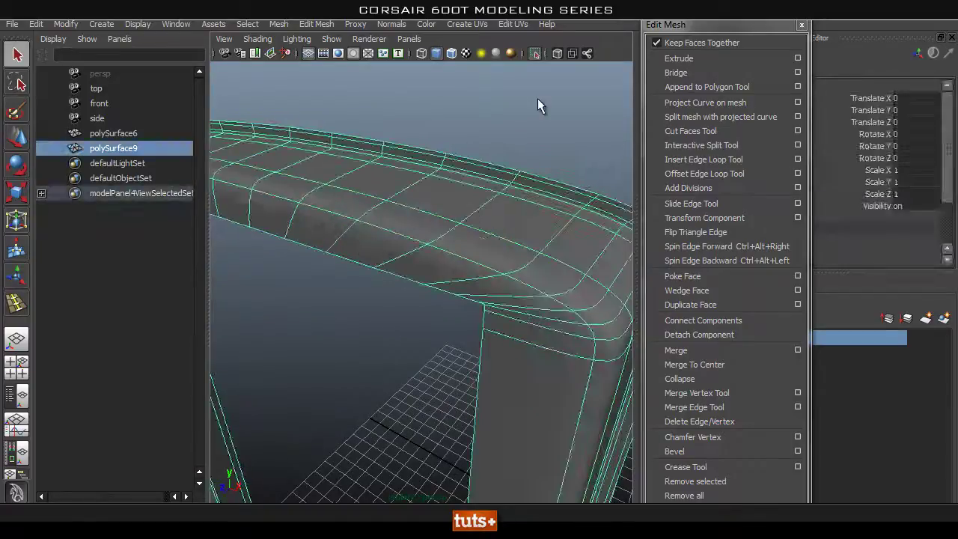
- Turn off the isolation in the front view and compare the smoothed inner panel with the frame and reference image
{"action": "left_click", "coordinate": [501, 154]}
{"action": "right_click_drag", "start_coordinate": [580, 232], "coordinate": [520, 236], "text": "alt"}
{"action": "mouse_move", "coordinate": [520, 237]}
{"action": "left_mouse_down", "text": "alt"}
{"action": "mouse_move", "coordinate": [611, 225]}
{"action": "mouse_move", "coordinate": [533, 224]}
{"action": "left_mouse_up", "text": "alt"}
{"action": "key", "text": "space"}
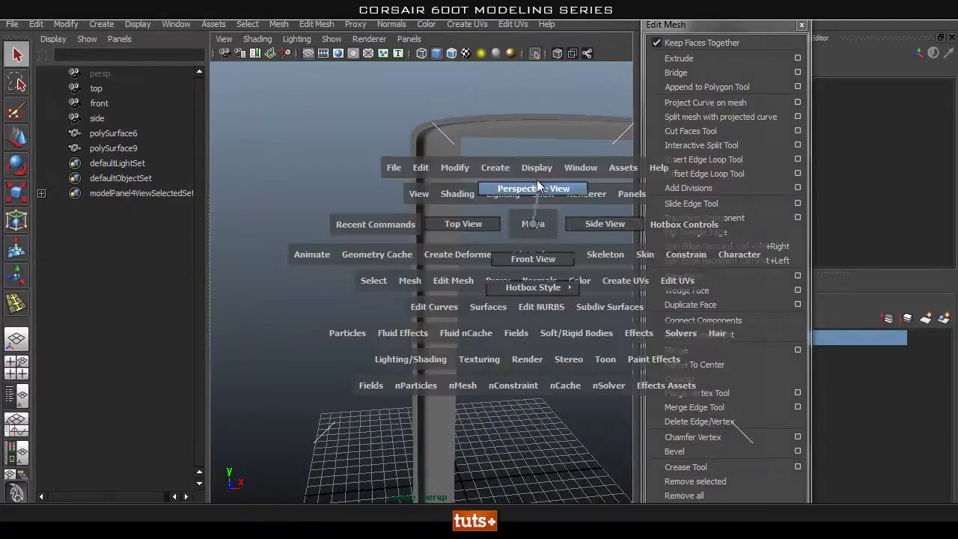
{"action": "left_click_drag", "start_coordinate": [535, 178], "coordinate": [545, 243]}
{"action": "right_click_drag", "start_coordinate": [545, 243], "coordinate": [424, 169], "text": "alt"}
{"action": "middle_click_drag", "start_coordinate": [424, 169], "coordinate": [443, 233], "text": "alt"}
{"action": "right_click_drag", "start_coordinate": [443, 233], "coordinate": [422, 235], "text": "alt"}
{"action": "middle_click_drag", "start_coordinate": [421, 236], "coordinate": [435, 500], "text": "alt"}
{"action": "middle_click_drag", "start_coordinate": [460, 336], "coordinate": [462, 309], "text": "alt"}
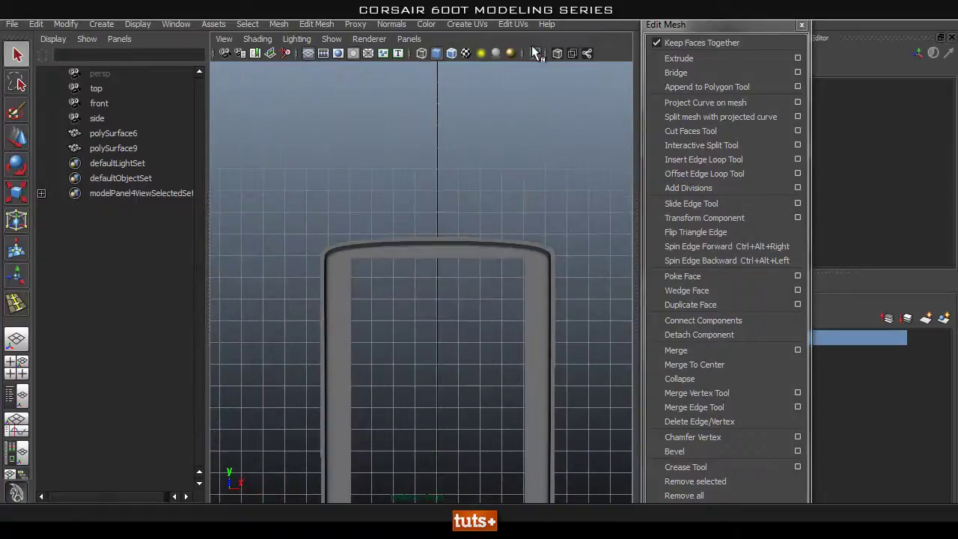
{"action": "left_click", "coordinate": [552, 54]}
{"action": "left_click", "coordinate": [553, 54]}
{"action": "left_click", "coordinate": [537, 54]}
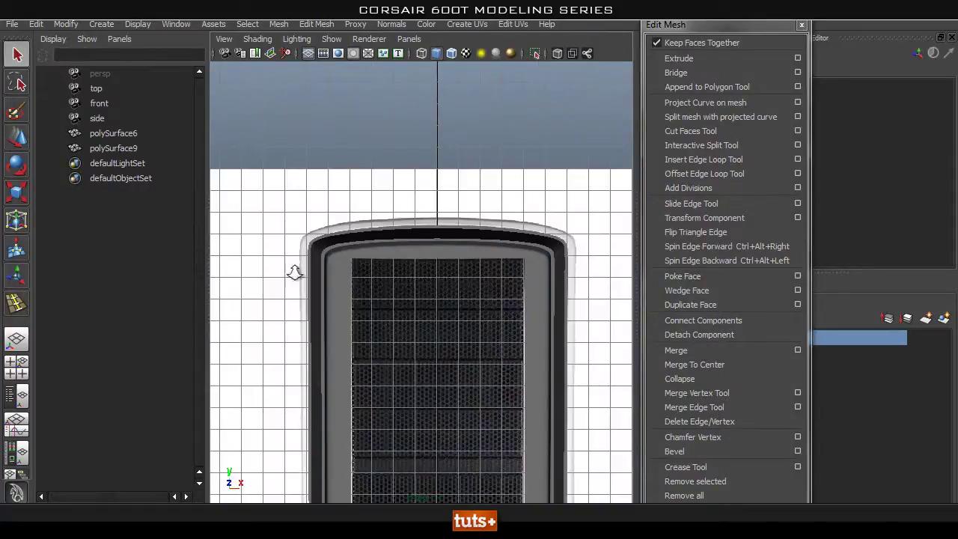
- Examine the inner panel's fit inside the outer frame from several angles in the perspective view
{"action": "right_click_drag", "start_coordinate": [392, 196], "coordinate": [464, 258], "text": "alt"}
{"action": "left_click", "coordinate": [458, 233]}
{"action": "key", "text": "space"}
{"action": "left_click_drag", "start_coordinate": [454, 232], "coordinate": [455, 202]}
{"action": "left_click_drag", "start_coordinate": [455, 202], "coordinate": [441, 287], "text": "alt"}
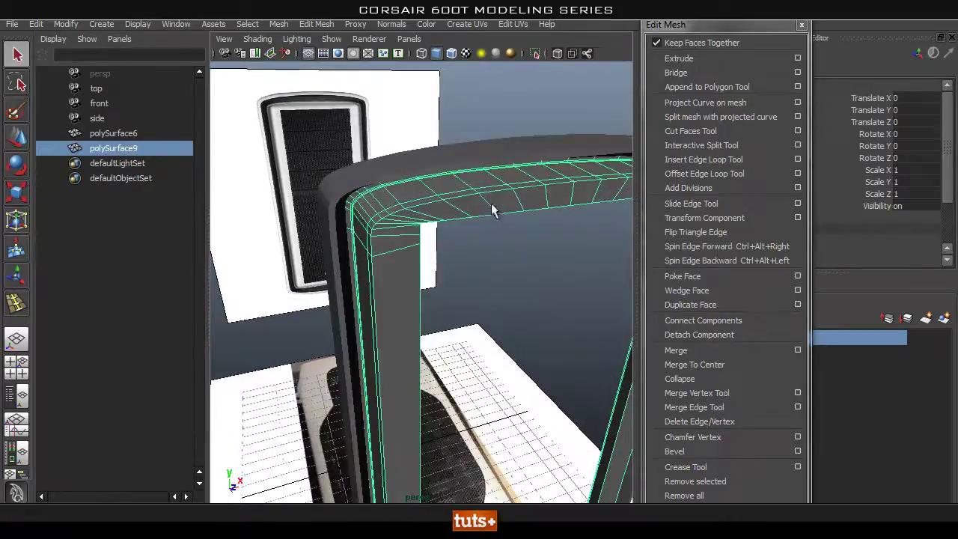
{"action": "left_click", "coordinate": [517, 285]}
{"action": "left_click_drag", "start_coordinate": [539, 277], "coordinate": [446, 271], "text": "alt"}
{"action": "left_click", "coordinate": [436, 209]}
{"action": "left_click", "coordinate": [491, 162]}
{"action": "left_click_drag", "start_coordinate": [512, 229], "coordinate": [449, 209], "text": "alt"}
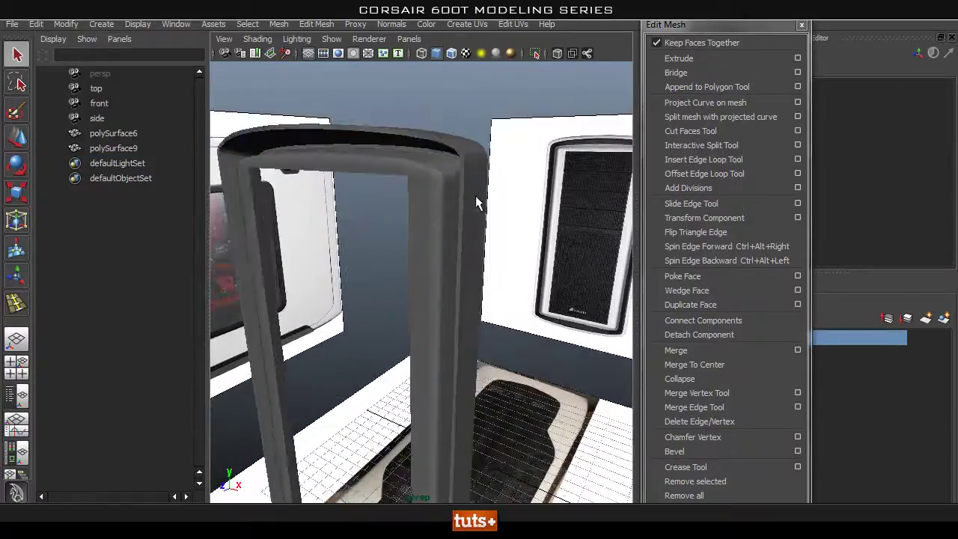
{"action": "left_click_drag", "start_coordinate": [357, 219], "coordinate": [436, 201], "text": "alt"}
{"action": "left_click_drag", "start_coordinate": [337, 173], "coordinate": [380, 188], "text": "alt"}
{"action": "right_click_drag", "start_coordinate": [383, 189], "coordinate": [443, 198], "text": "alt"}
{"action": "left_click_drag", "start_coordinate": [442, 199], "coordinate": [415, 188], "text": "alt"}
- Scale the edge loops along the inner panel's front edge and return the panel to object mode
{"action": "left_click", "coordinate": [377, 195]}
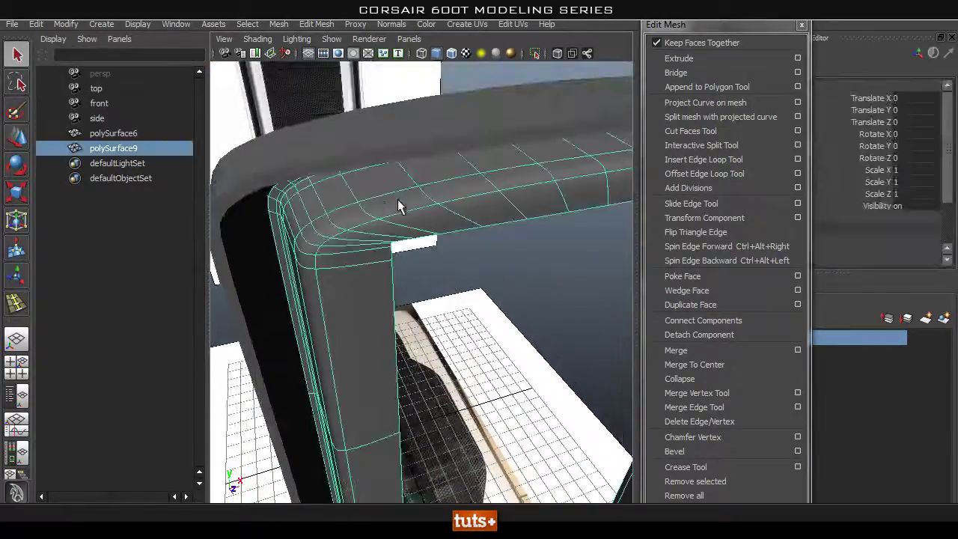
{"action": "key", "text": "1"}
{"action": "right_click_drag", "start_coordinate": [406, 201], "coordinate": [447, 185]}
{"action": "left_click_drag", "start_coordinate": [425, 218], "coordinate": [424, 197], "text": "alt"}
{"action": "right_click_drag", "start_coordinate": [423, 197], "coordinate": [422, 173]}
{"action": "double_click", "coordinate": [419, 183]}
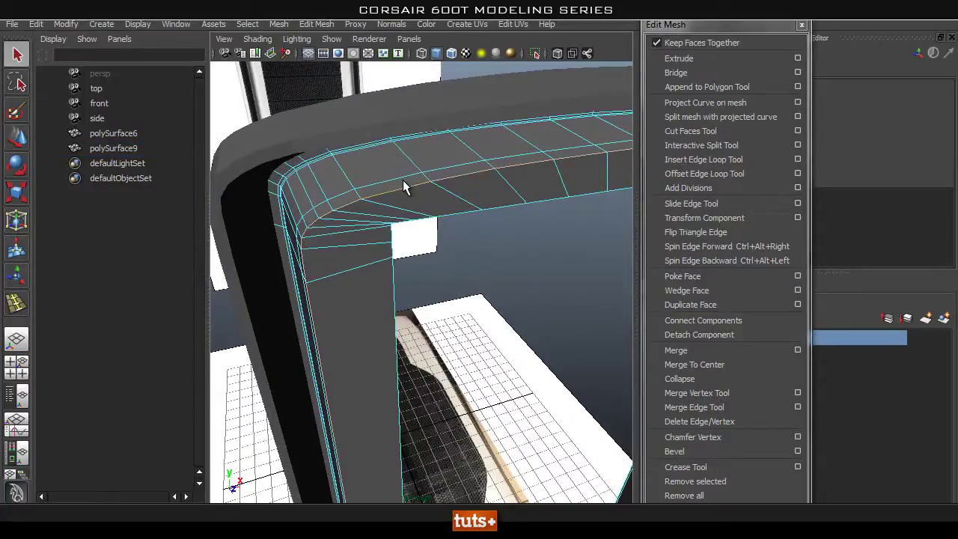
{"action": "right_click_drag", "start_coordinate": [490, 257], "coordinate": [450, 235], "text": "alt"}
{"action": "left_click_drag", "start_coordinate": [451, 235], "coordinate": [463, 253], "text": "alt"}
{"action": "middle_click_drag", "start_coordinate": [464, 253], "coordinate": [440, 222], "text": "alt"}
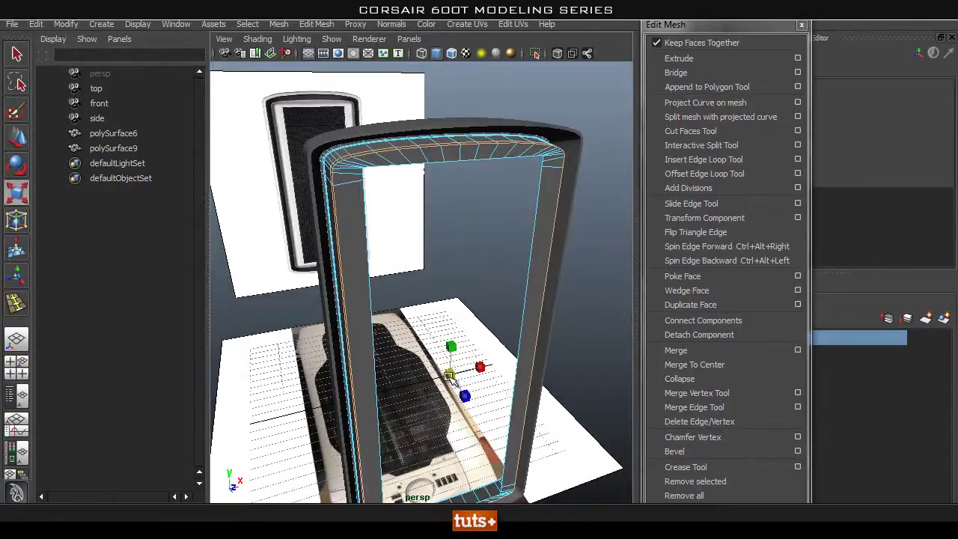
{"action": "right_click_drag", "start_coordinate": [404, 152], "coordinate": [474, 132]}
{"action": "left_click", "coordinate": [446, 196]}
- Examine the smoothed inner panel and outer frame together from several sides against the reference images
{"action": "right_click_drag", "start_coordinate": [339, 228], "coordinate": [417, 213], "text": "alt"}
{"action": "middle_click_drag", "start_coordinate": [417, 213], "coordinate": [451, 301], "text": "alt"}
{"action": "scroll", "coordinate": [452, 298], "scroll_direction": "down", "scroll_amount": 1}
{"action": "left_click_drag", "start_coordinate": [452, 298], "coordinate": [374, 282], "text": "alt"}
{"action": "right_click_drag", "start_coordinate": [374, 282], "coordinate": [316, 297], "text": "alt"}
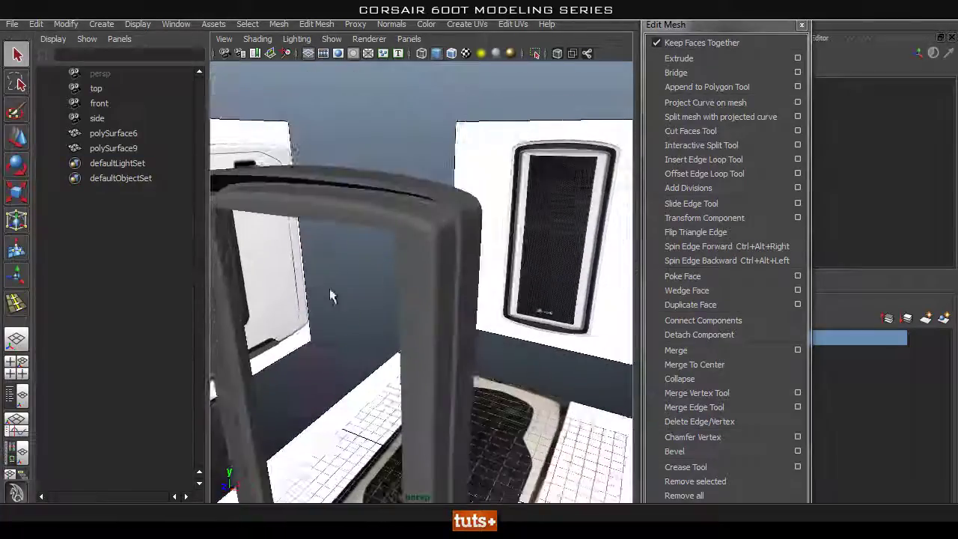
{"action": "middle_click_drag", "start_coordinate": [317, 297], "coordinate": [394, 285], "text": "alt"}
{"action": "right_click_drag", "start_coordinate": [394, 285], "coordinate": [359, 296], "text": "alt"}
{"action": "left_click_drag", "start_coordinate": [359, 296], "coordinate": [459, 308], "text": "alt"}
{"action": "scroll", "coordinate": [429, 297], "scroll_direction": "down", "scroll_amount": 1}
{"action": "middle_click_drag", "start_coordinate": [459, 308], "coordinate": [464, 313], "text": "alt"}
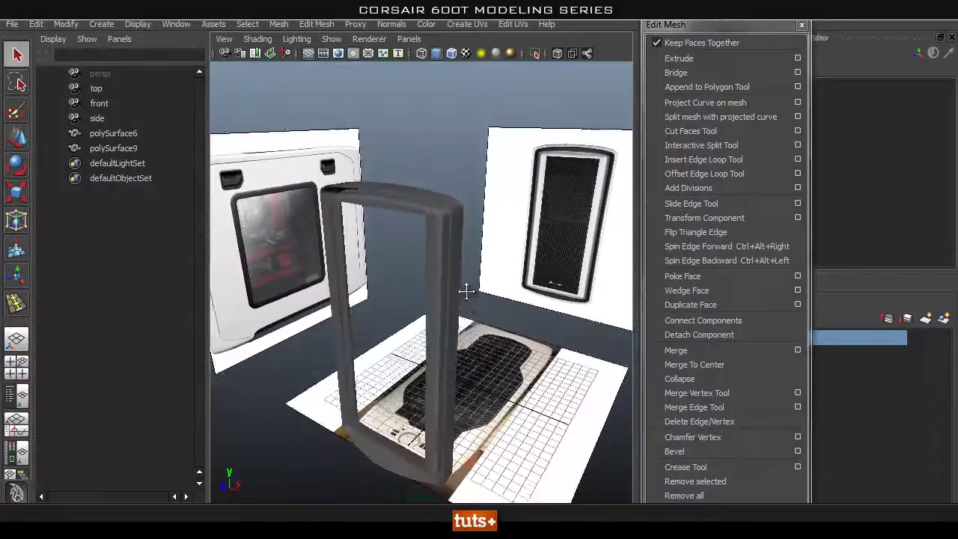
{"action": "left_click_drag", "start_coordinate": [464, 291], "coordinate": [359, 248], "text": "alt"}
{"action": "middle_click_drag", "start_coordinate": [360, 248], "coordinate": [422, 245], "text": "alt"}
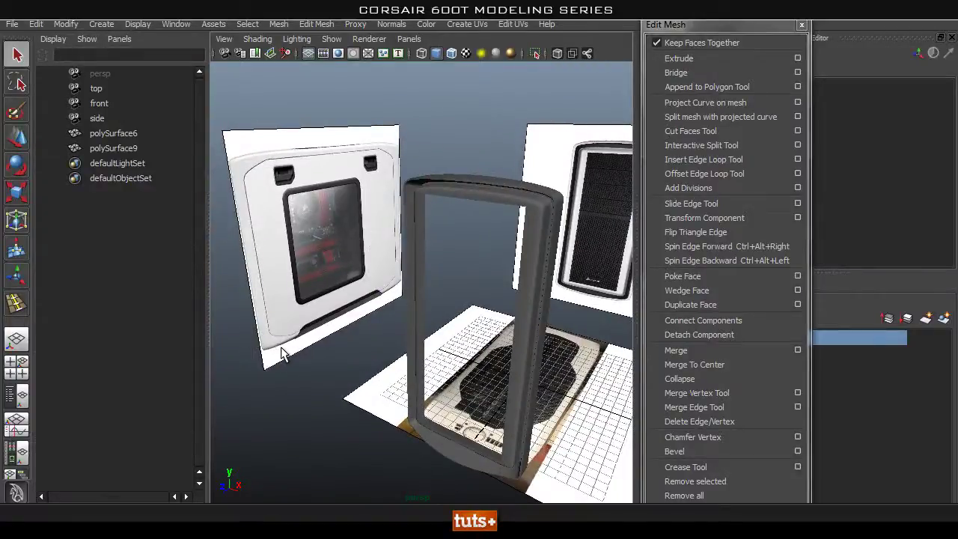
{"action": "left_click_drag", "start_coordinate": [396, 339], "coordinate": [441, 338], "text": "alt"}
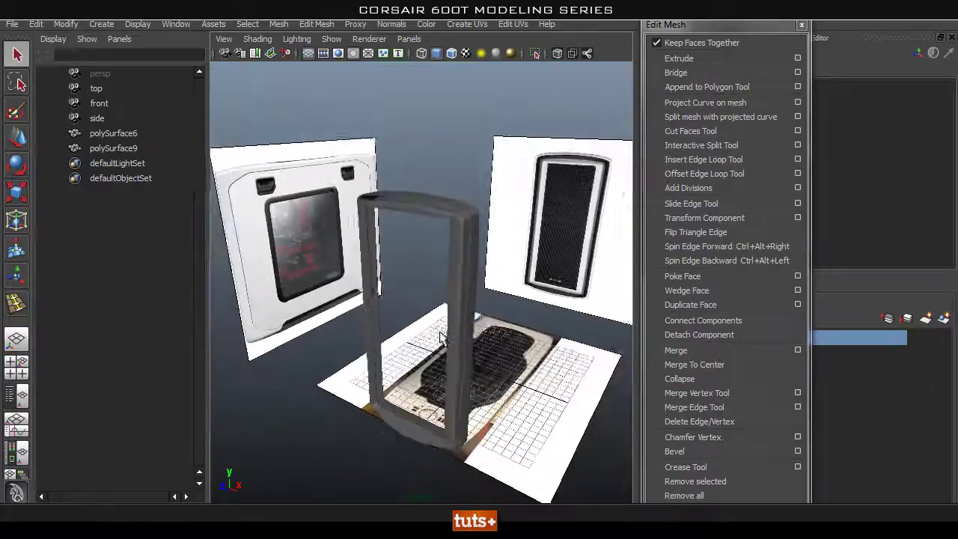